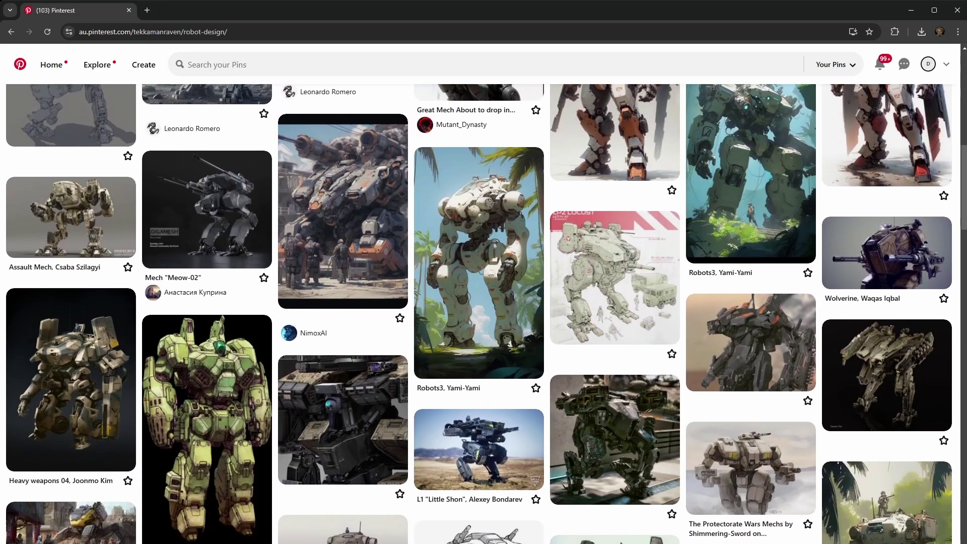
- Browse the robot-design and cars pin boards for vehicle reference images
scroll(483, 312, down, 3)
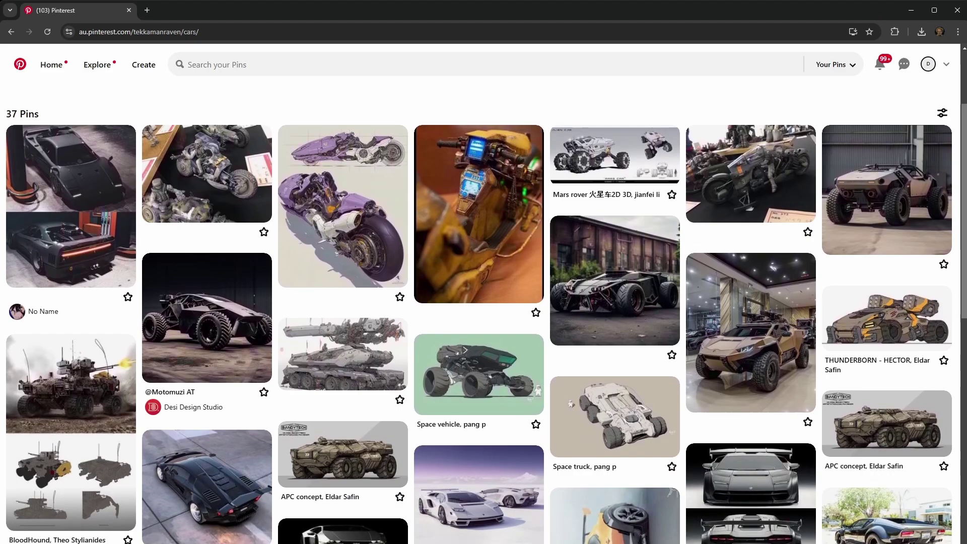
scroll(483, 312, down, 3)
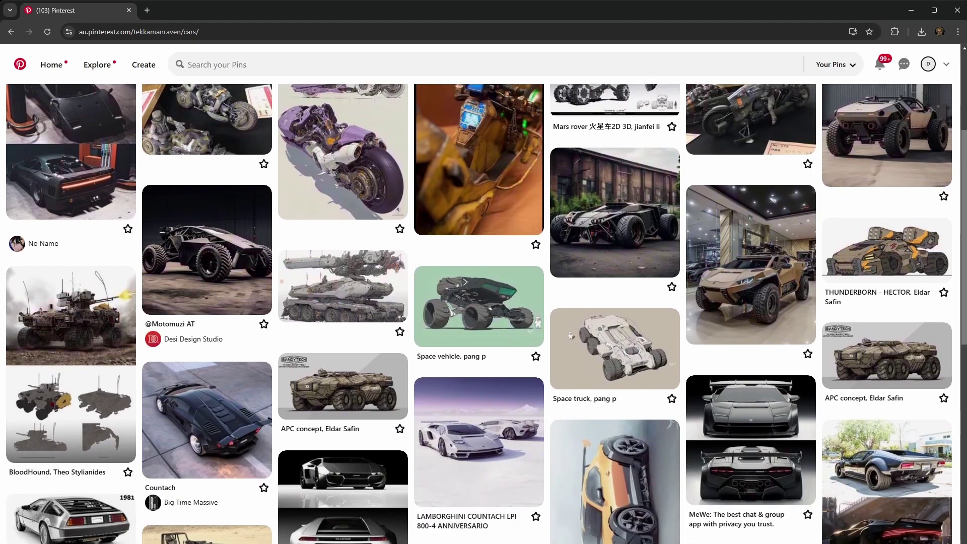
scroll(484, 312, down, 4)
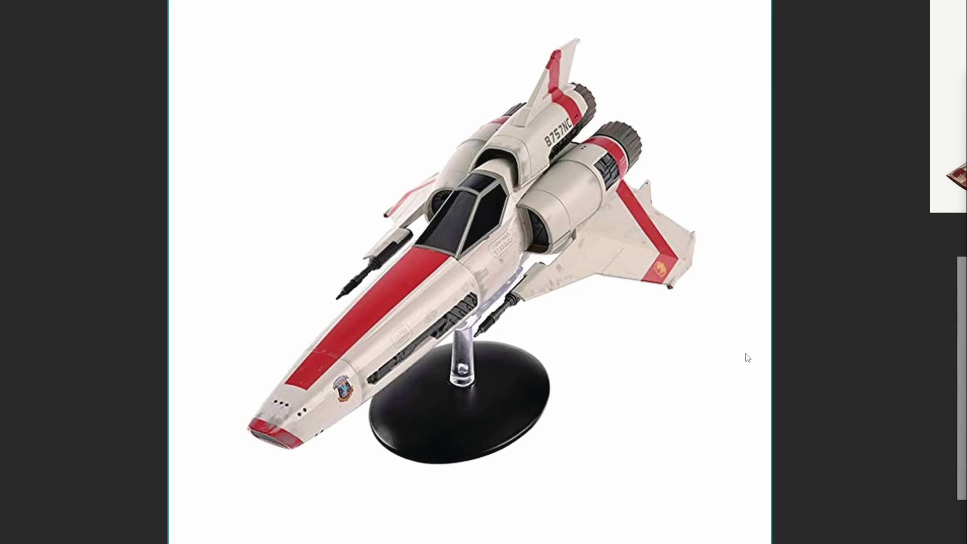
- Examine the Battlestar Galactica Viper images on the reference board, including the side, top and front views
scroll(765, 351, right, 10)
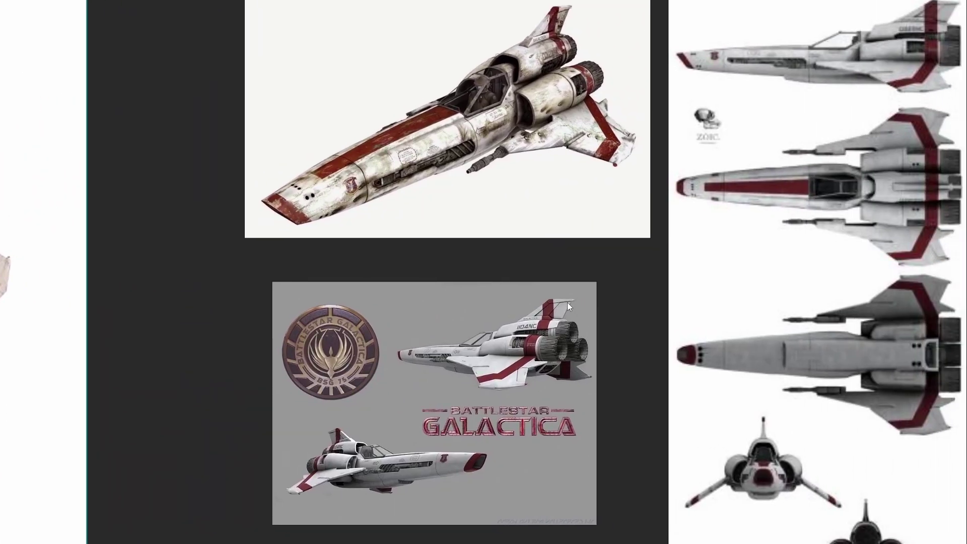
middle_drag(567, 302, 545, 285)
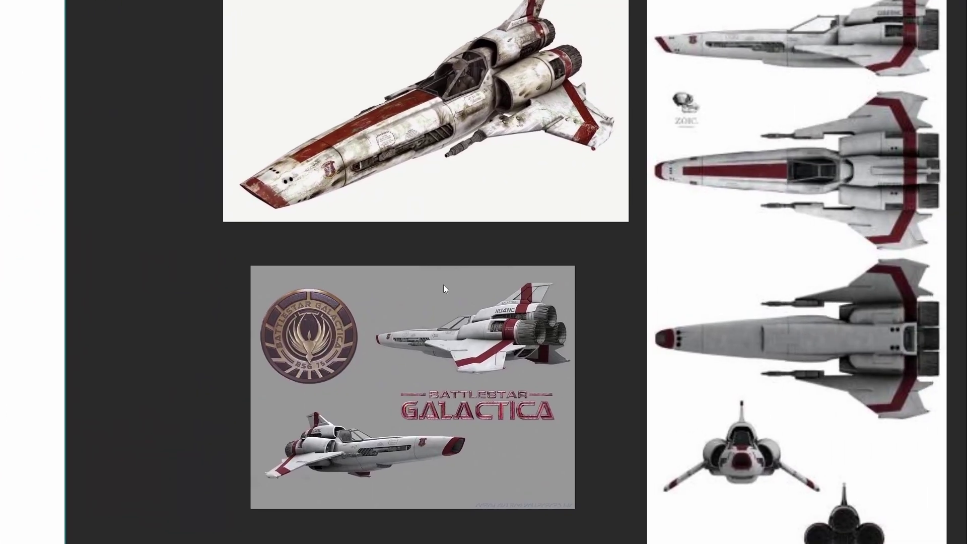
scroll(443, 285, left, 10)
scroll(531, 274, right, 1)
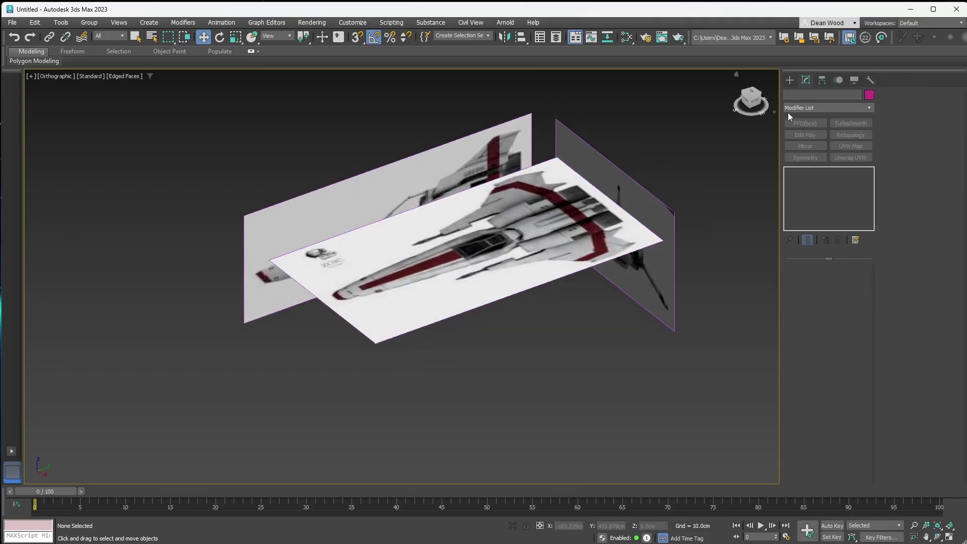
- Create a box about 125 cm long, 57 cm wide and 30 cm high beneath the top-view reference plane
click(789, 80)
click(804, 146)
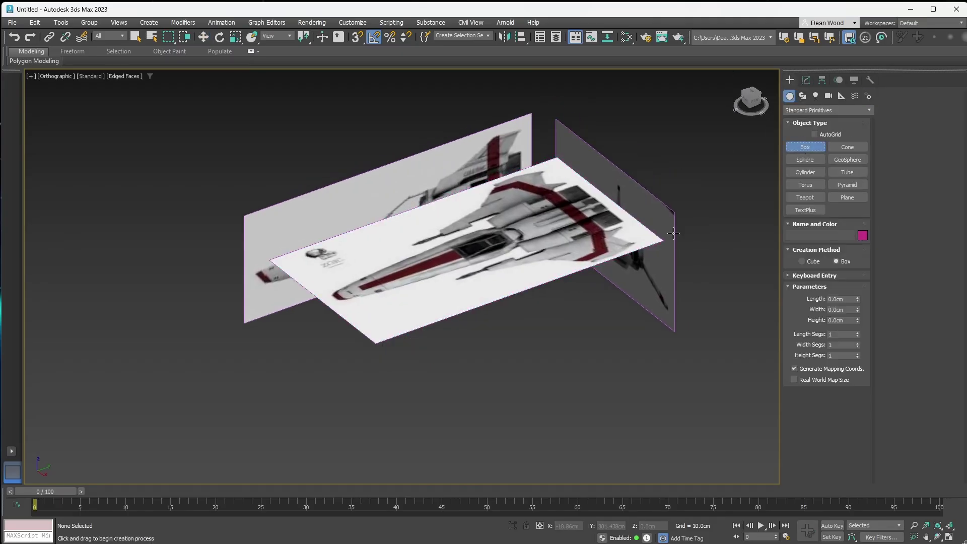
drag(390, 319, 549, 302)
click(549, 287)
key(w)
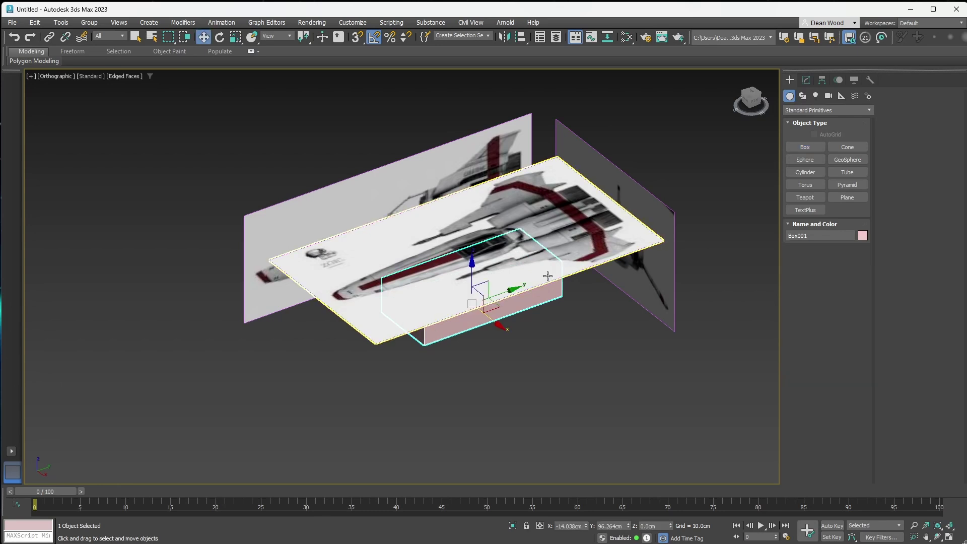
- Centre the box on the world origin by setting its absolute X and Y positions to 0
alt+middle_drag(549, 288, 232, 95)
right_click(204, 36)
right_click(604, 228)
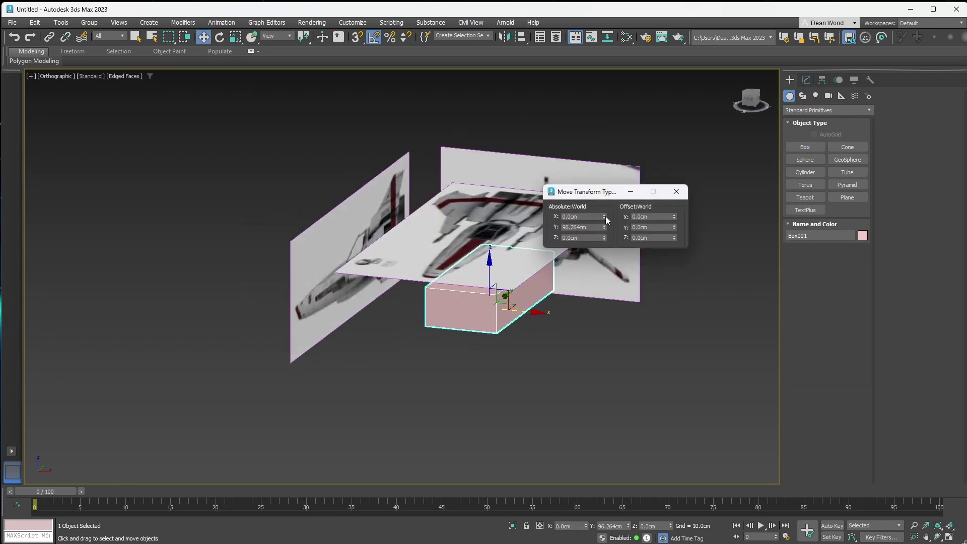
right_click(604, 216)
click(676, 194)
alt+middle_drag(676, 198, 522, 336)
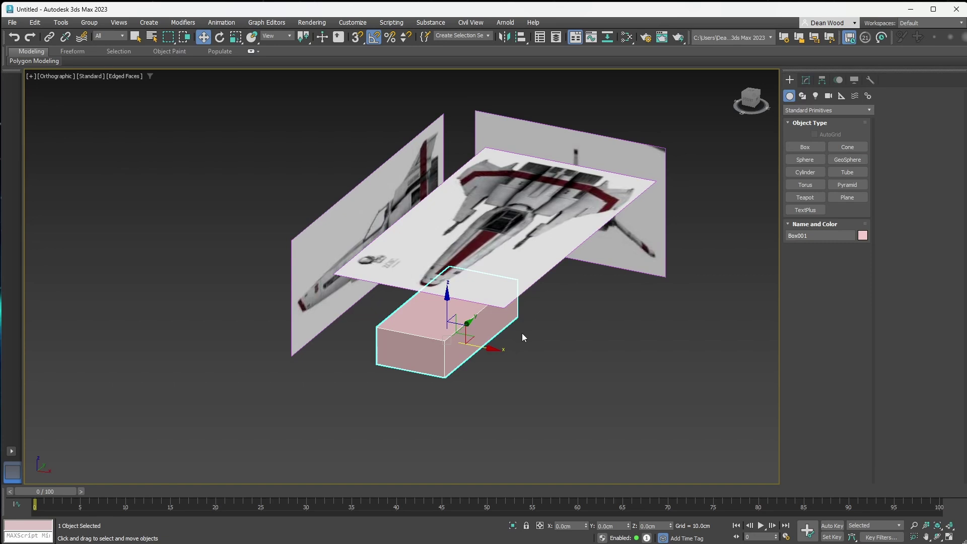
- Change the box's object colour to slate blue and add an Edit Poly modifier to it
click(863, 236)
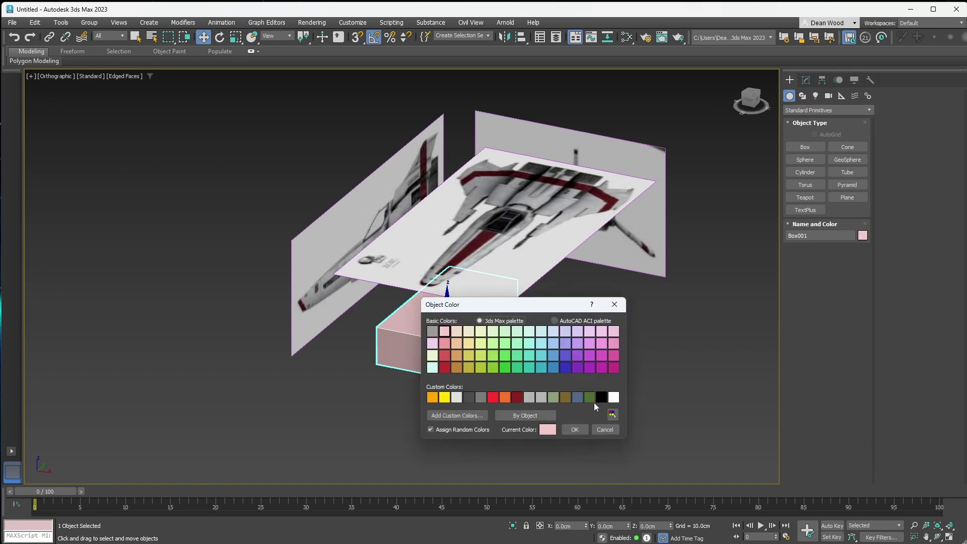
click(578, 398)
click(574, 429)
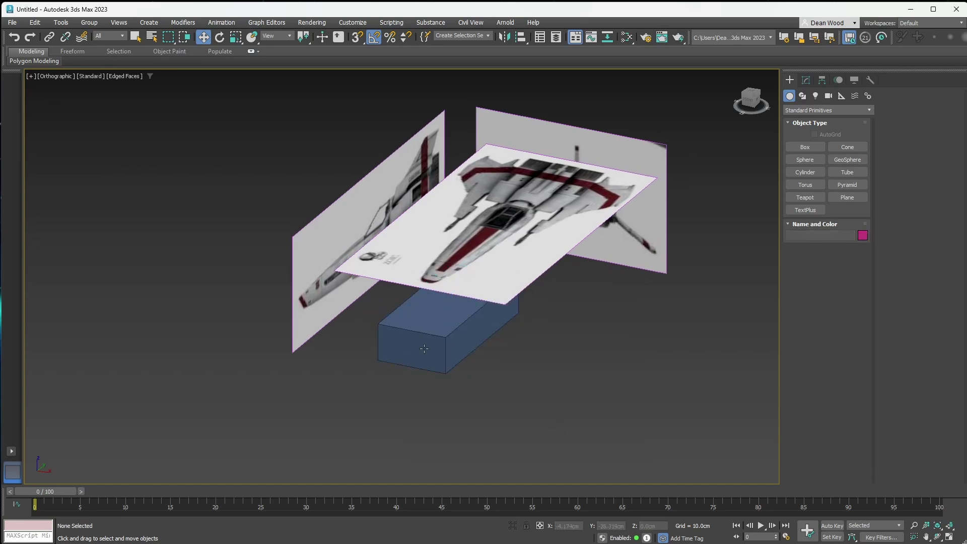
click(805, 80)
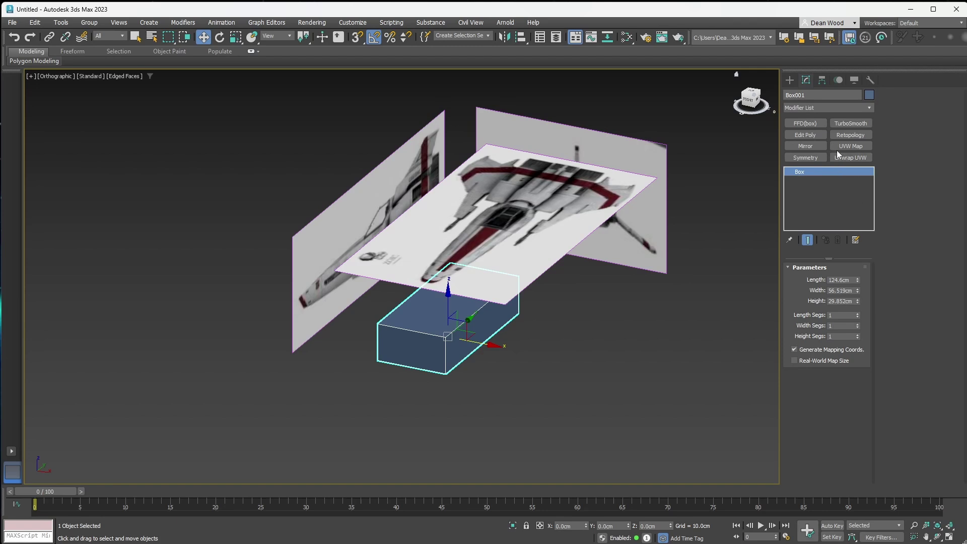
click(805, 134)
- Scrub through the animation timeline to check how the box and reference planes display, and return to frame 0
alt+middle_drag(564, 322, 557, 367)
middle_drag(436, 352, 430, 381)
scroll(426, 391, down, 3)
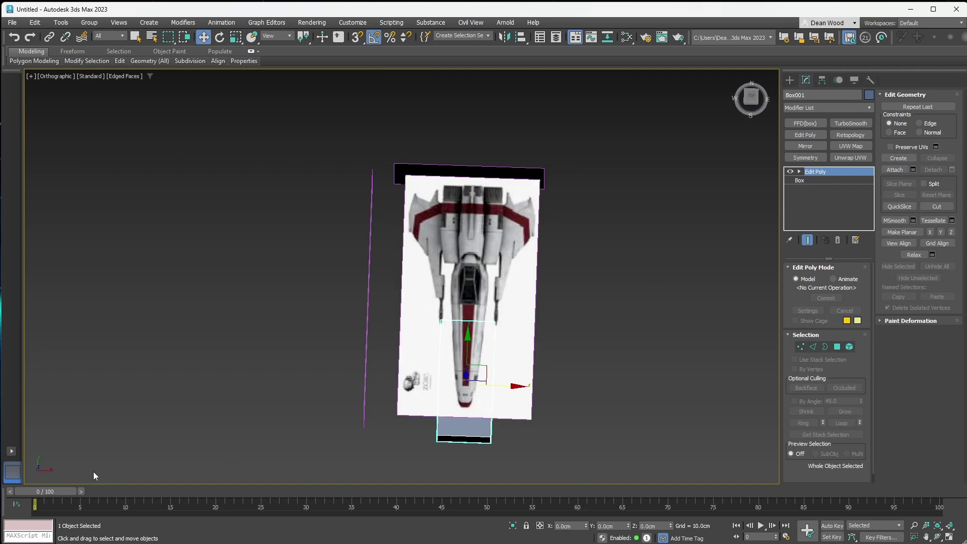
mouse_move(45, 491)
mouse_down()
mouse_move(654, 491)
mouse_move(54, 492)
mouse_up()
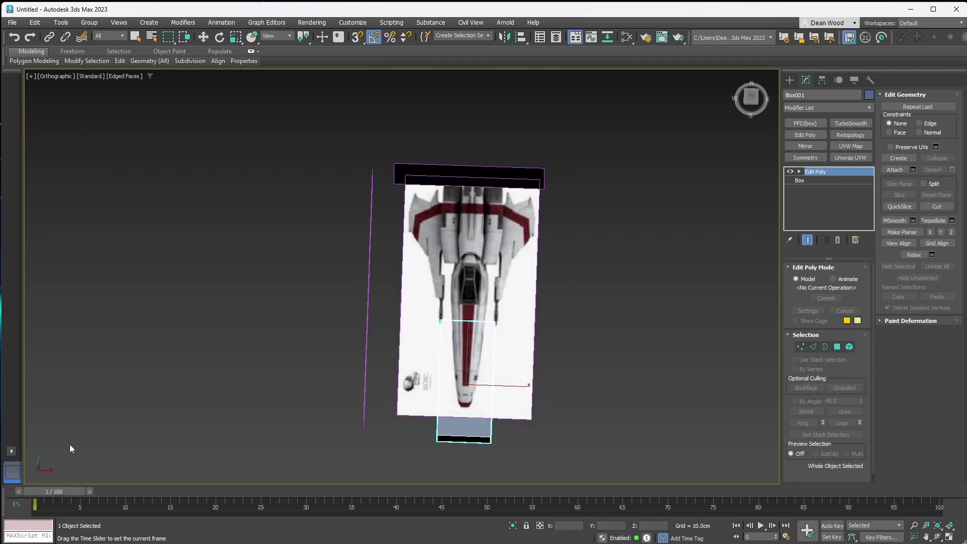
key(/)
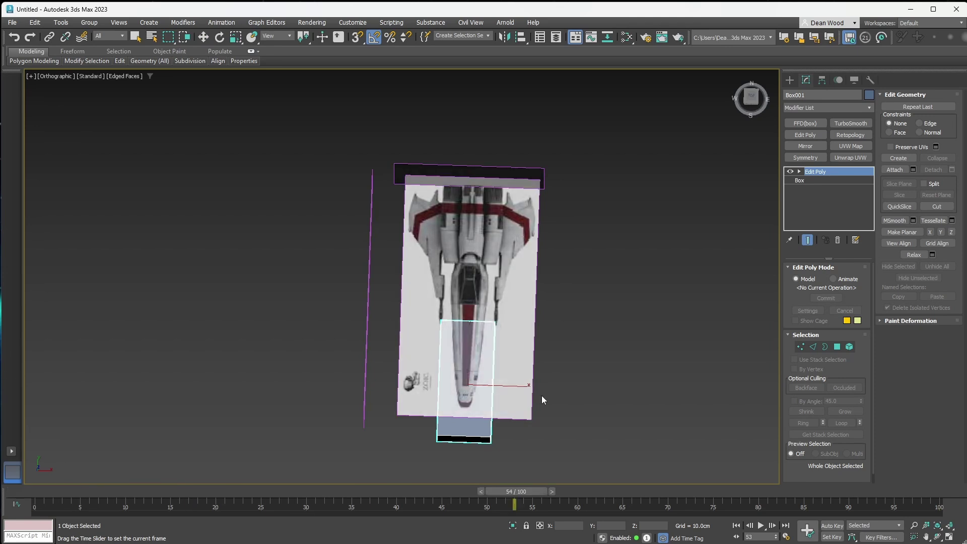
key(Home)
click(569, 409)
key(w)
click(464, 428)
scroll(479, 307, up, 3)
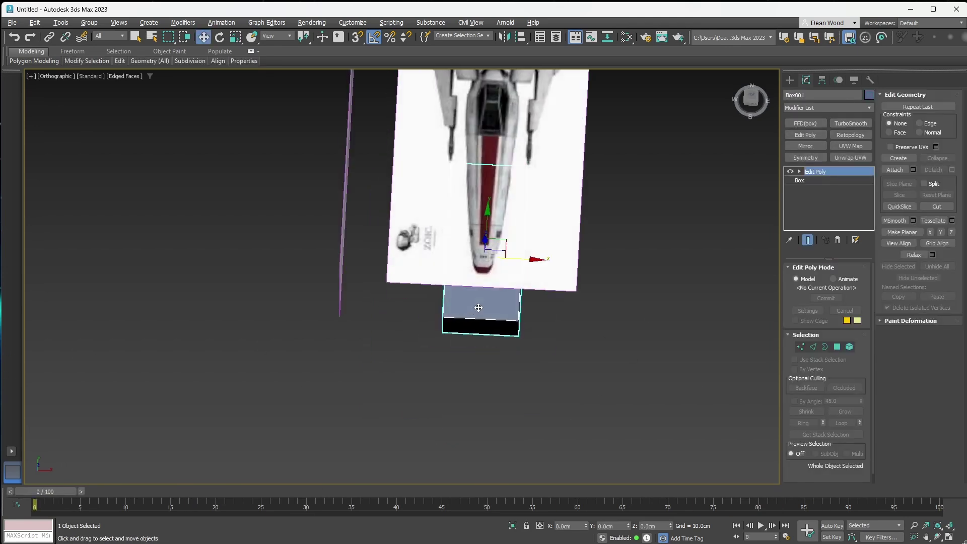
alt+middle_drag(479, 308, 367, 333)
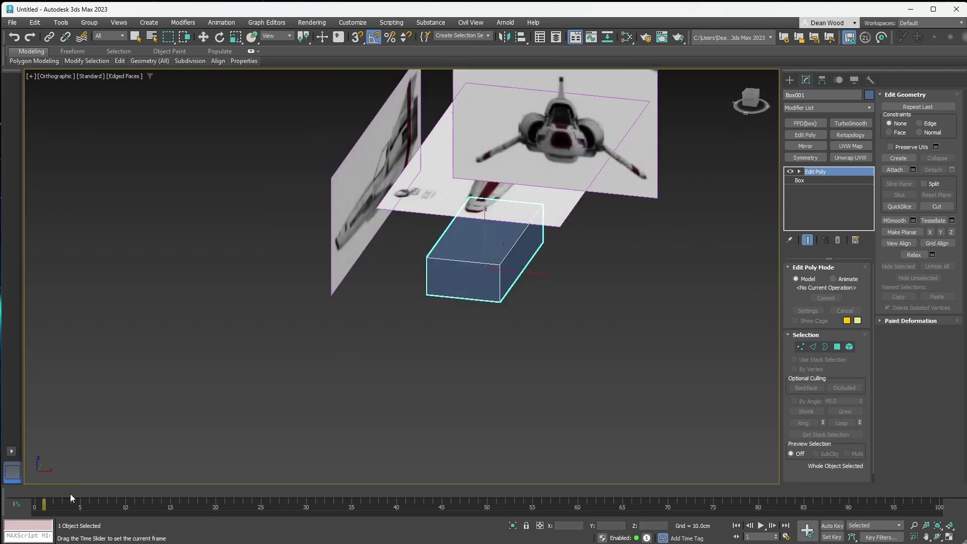
drag(61, 491, 587, 470)
key(Home)
key(w)
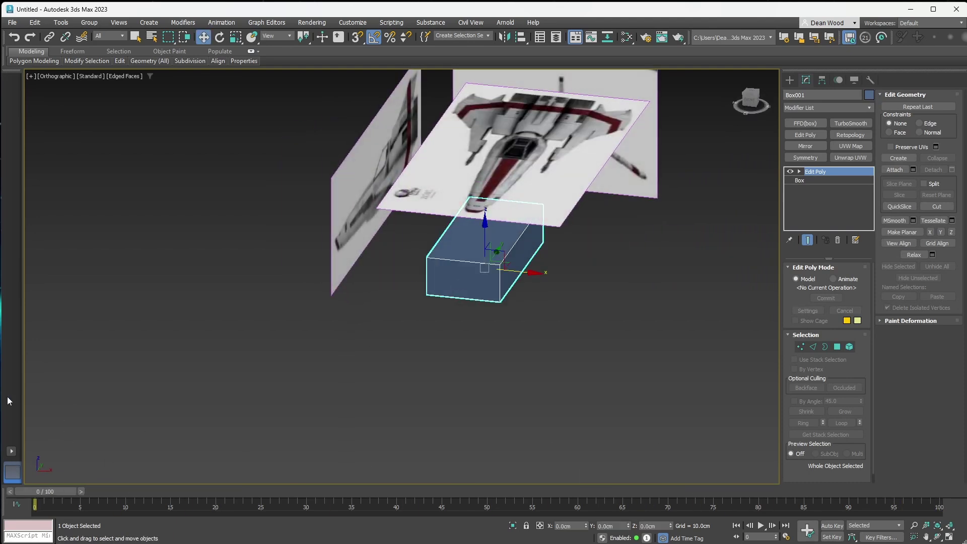
- Show the model in the Right view and make the box see-through over the side-view reference
alt+middle_drag(529, 303, 443, 199)
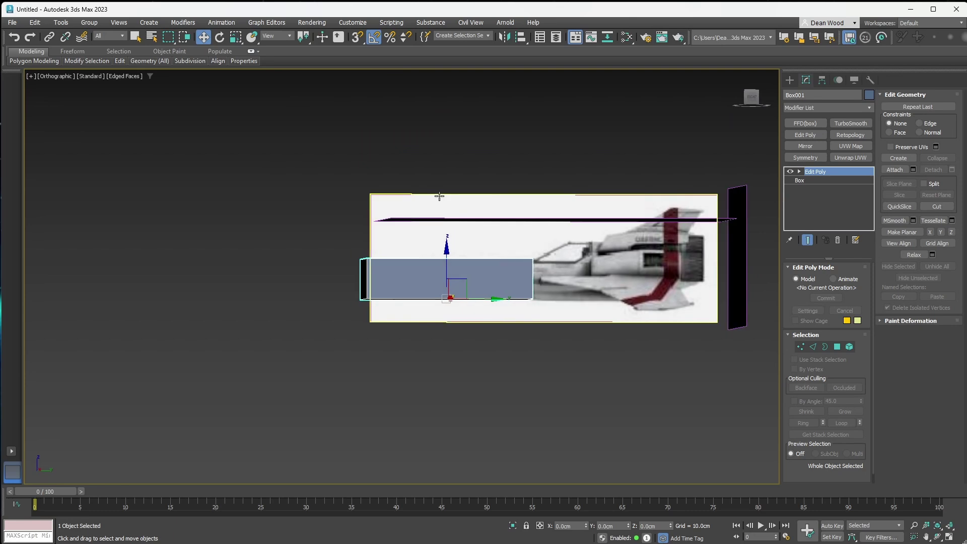
click(752, 99)
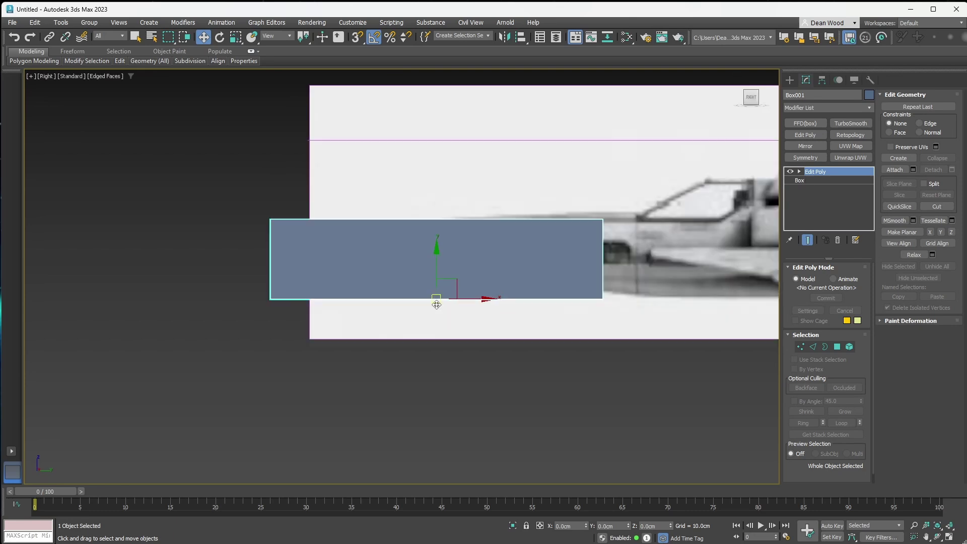
key(alt+x)
scroll(605, 272, up, 3)
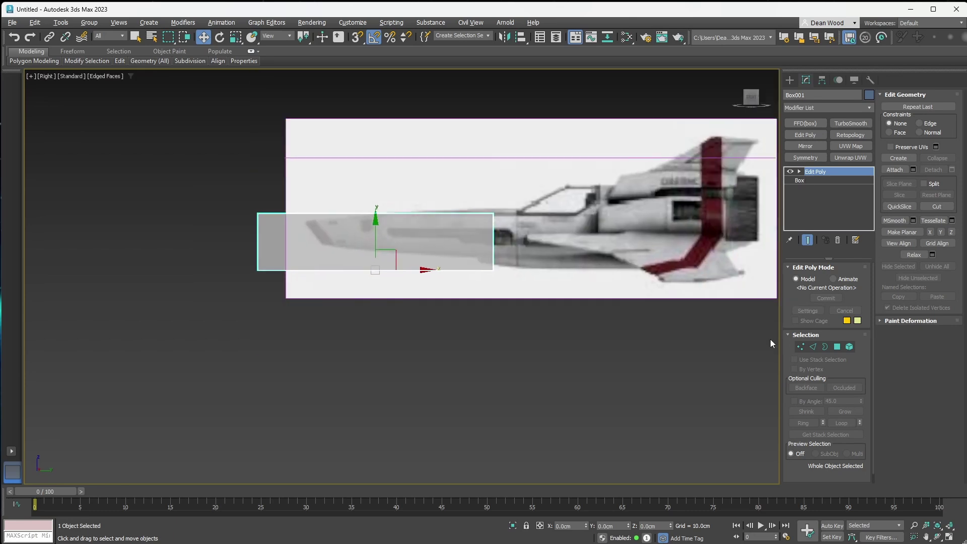
- Move the box's end vertices in the side view to fit the ship's slanted nose and the rear of its fuselage
click(800, 347)
drag(476, 199, 553, 324)
drag(530, 241, 784, 242)
drag(290, 242, 326, 204)
middle_drag(444, 318, 411, 336)
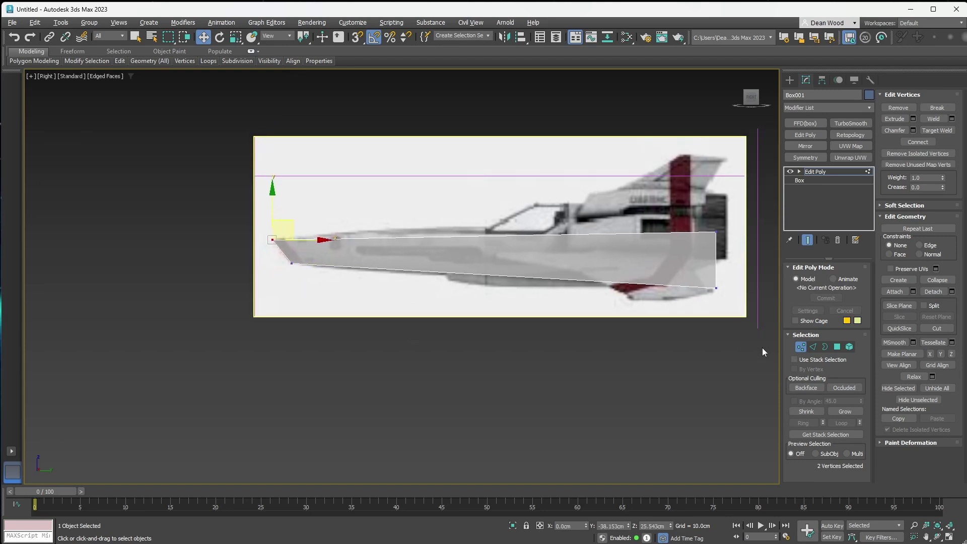
- Connect the four lengthwise edges with a new edge loop and move its top vertices up to the rear of the canopy
click(813, 347)
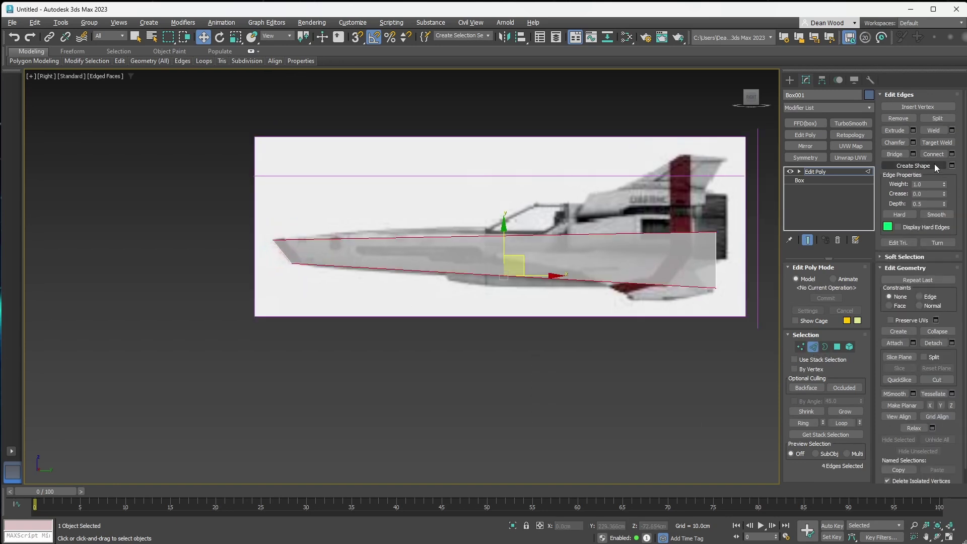
click(801, 346)
drag(406, 185, 511, 282)
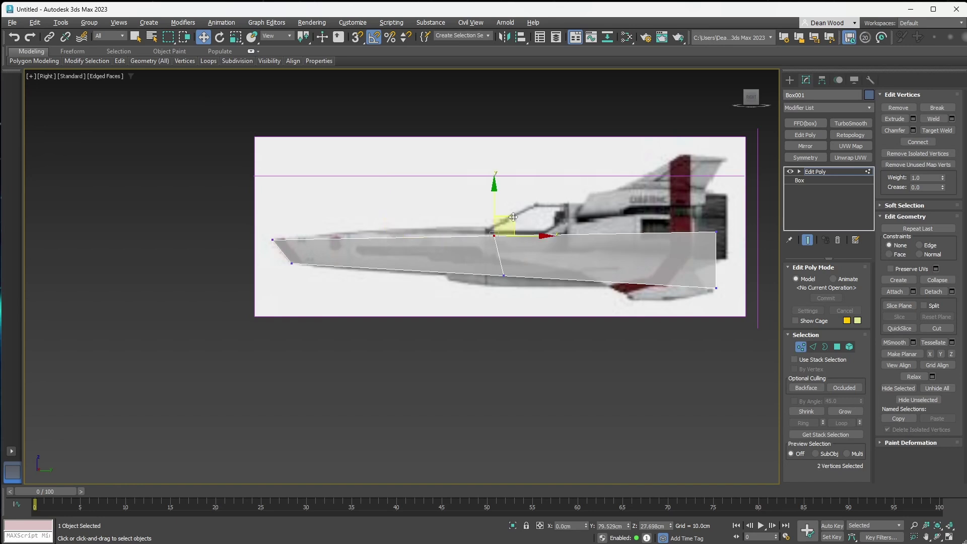
drag(513, 217, 586, 185)
- Raise the rear top vertices level with the canopy top and move the middle loop's bottom vertices back beneath the canopy's rear
drag(667, 187, 750, 275)
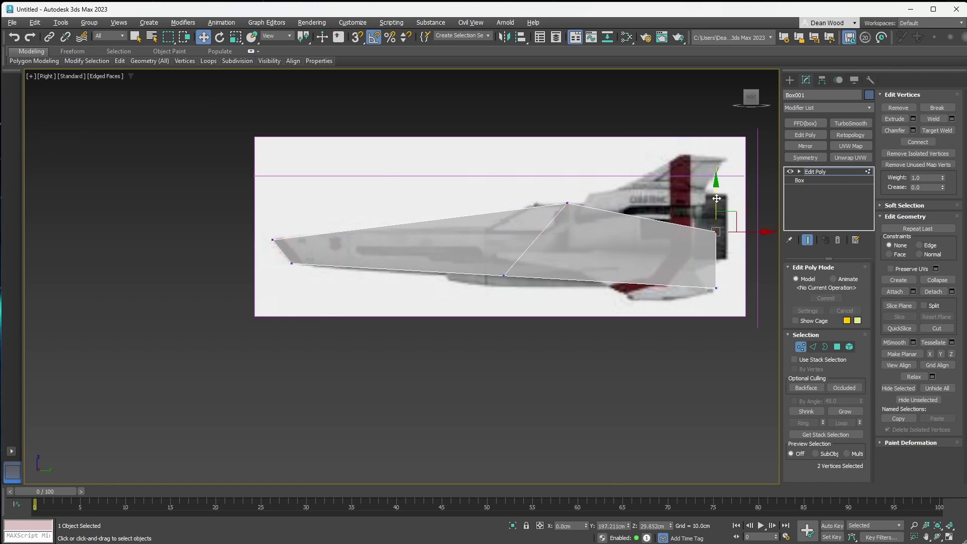
drag(716, 199, 716, 172)
click(504, 275)
drag(514, 265, 587, 268)
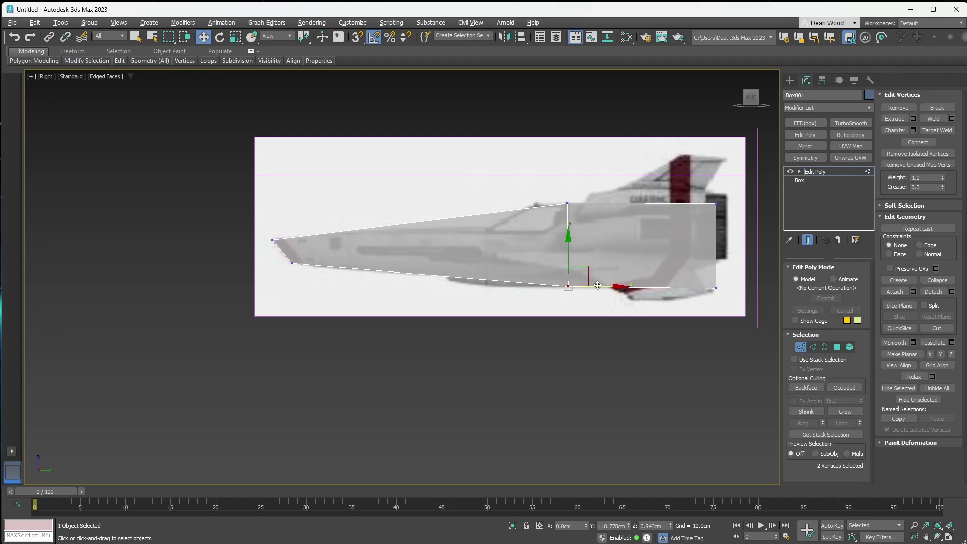
- Scale the four bottom vertices of the rear section flat vertically so the underside is level
middle_drag(561, 166, 447, 166)
drag(446, 166, 655, 231)
key(r)
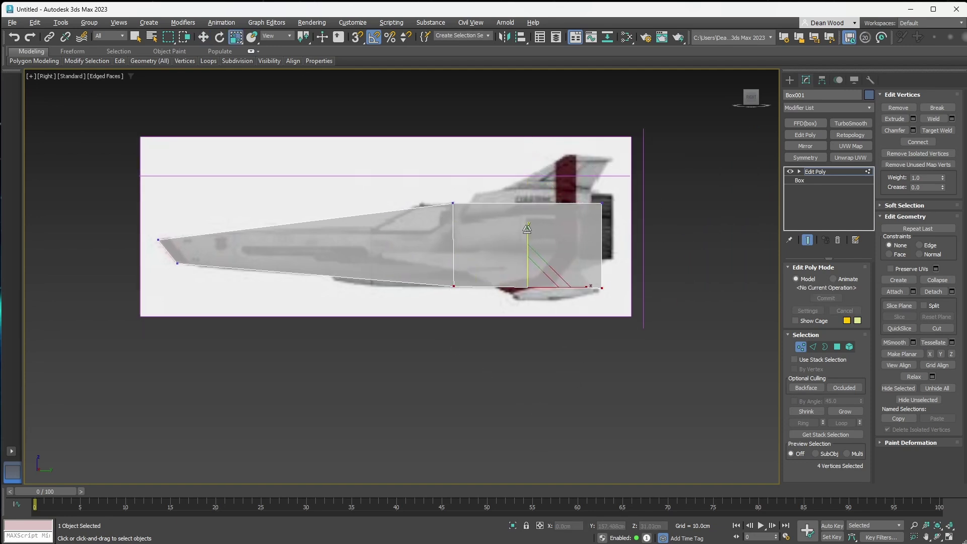
click(516, 324)
key(w)
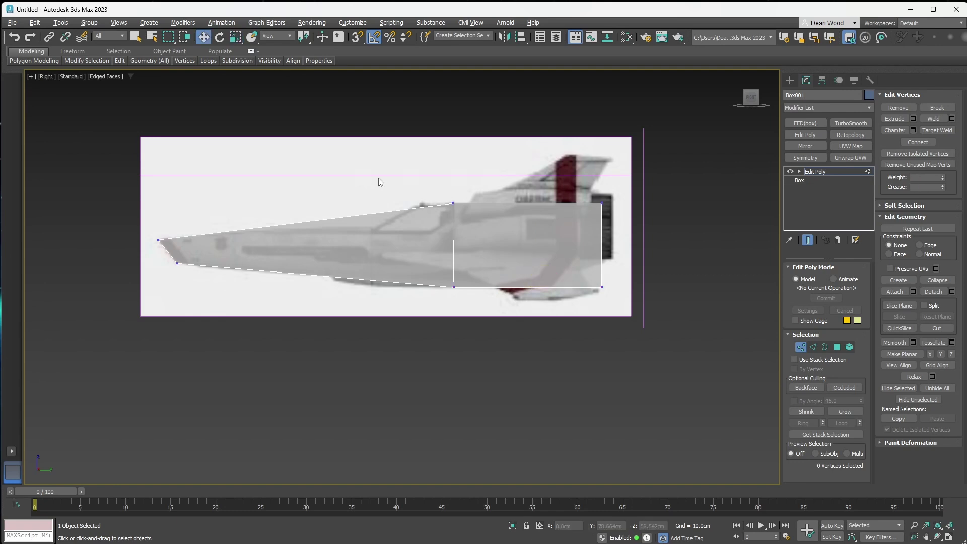
- Scale the middle loop's four vertices flat along the ship's length so the loop stands vertical
scroll(381, 241, up, 2)
scroll(388, 243, down, 2)
drag(389, 133, 451, 303)
key(r)
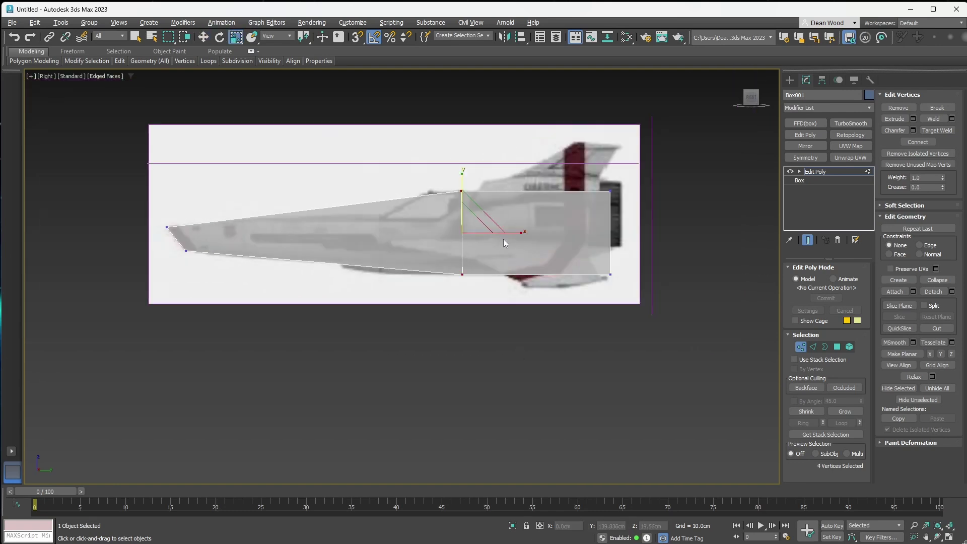
click(409, 174)
key(w)
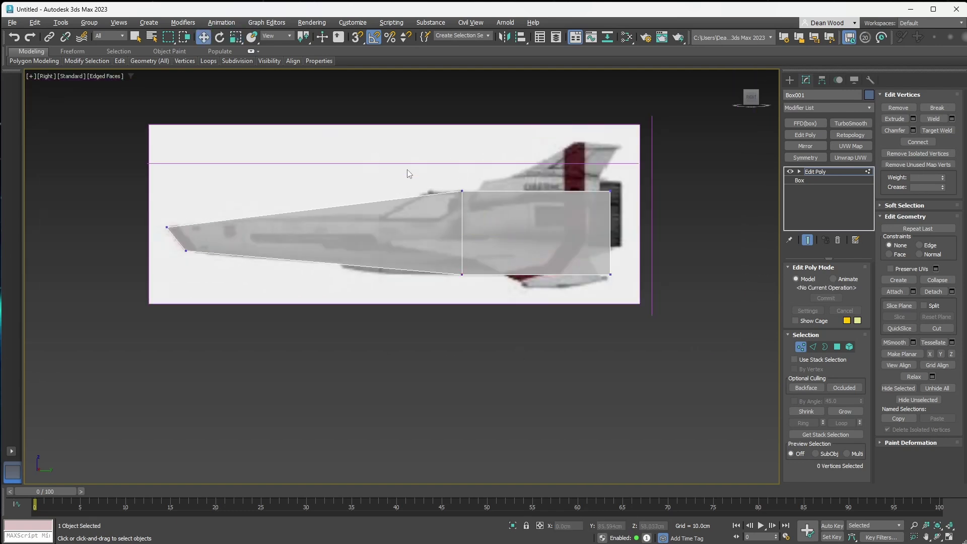
- Connect the four lengthwise edges of the nose section with a new edge loop
click(813, 346)
double_click(399, 200)
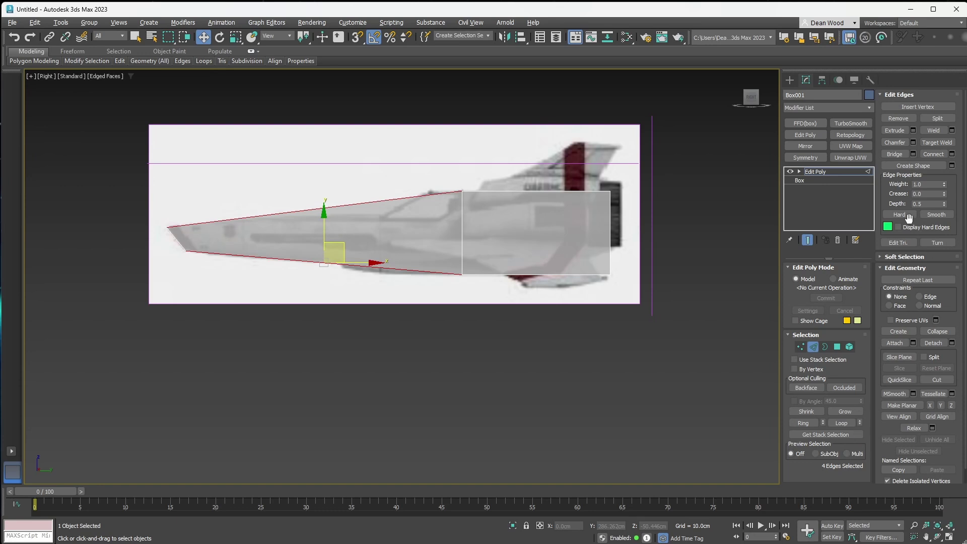
click(934, 154)
scroll(305, 256, up, 2)
- Move the nose section's new loop back to the canopy's highest point, fitting its top and bottom vertices to the fuselage outline
click(800, 347)
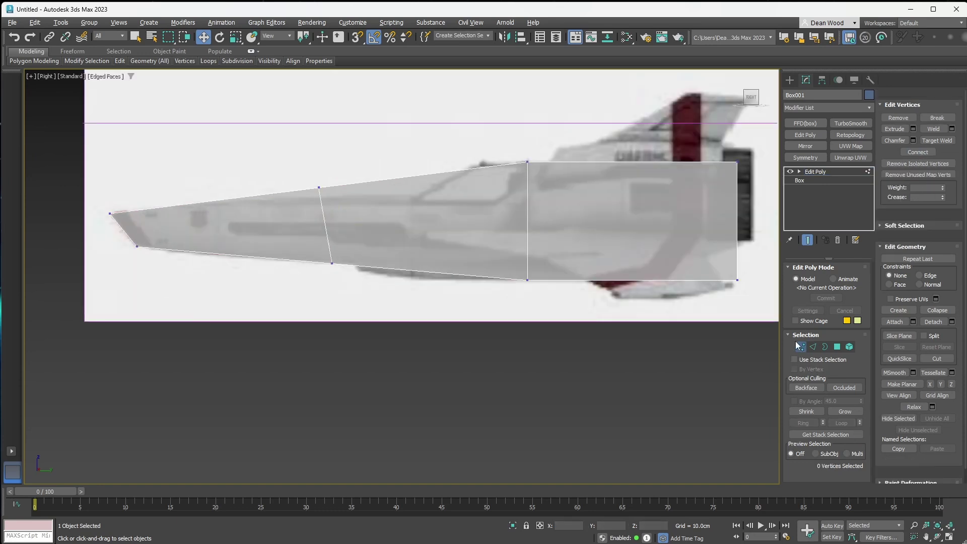
drag(193, 144, 519, 252)
drag(469, 178, 492, 173)
drag(481, 252, 511, 286)
drag(512, 243, 503, 259)
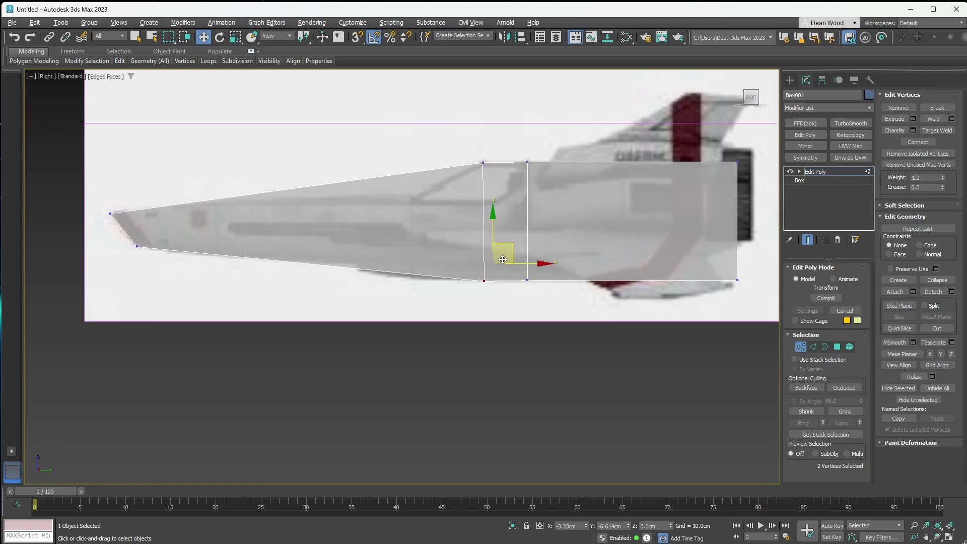
- Scale the loop at the canopy's highest point flat along the ship's length, and level the underside vertices from it to the tail
drag(438, 96, 509, 318)
key(r)
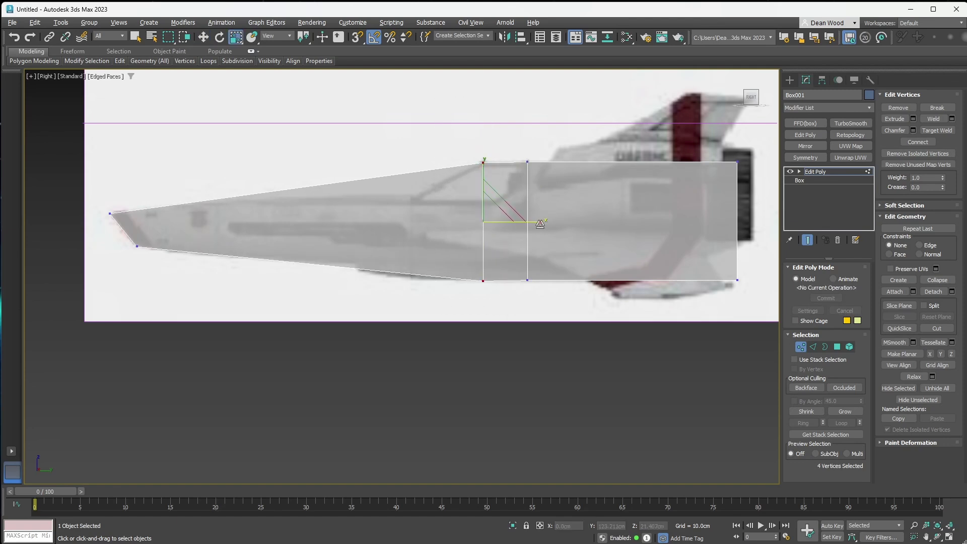
drag(463, 285, 750, 272)
key(w)
- Connect the nose section's four lengthwise edges and move the new loop's vertices back to the canopy's front base, following the fuselage outline
click(813, 346)
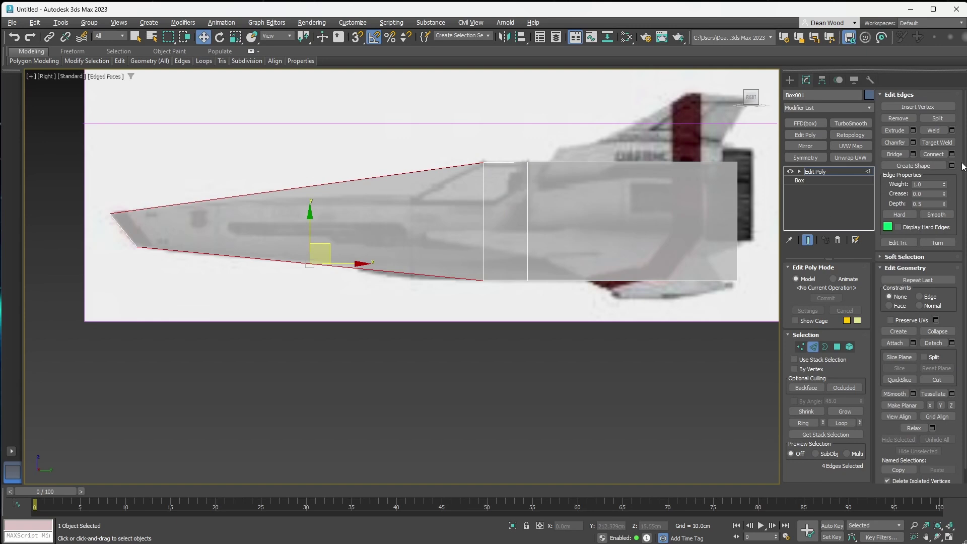
click(941, 155)
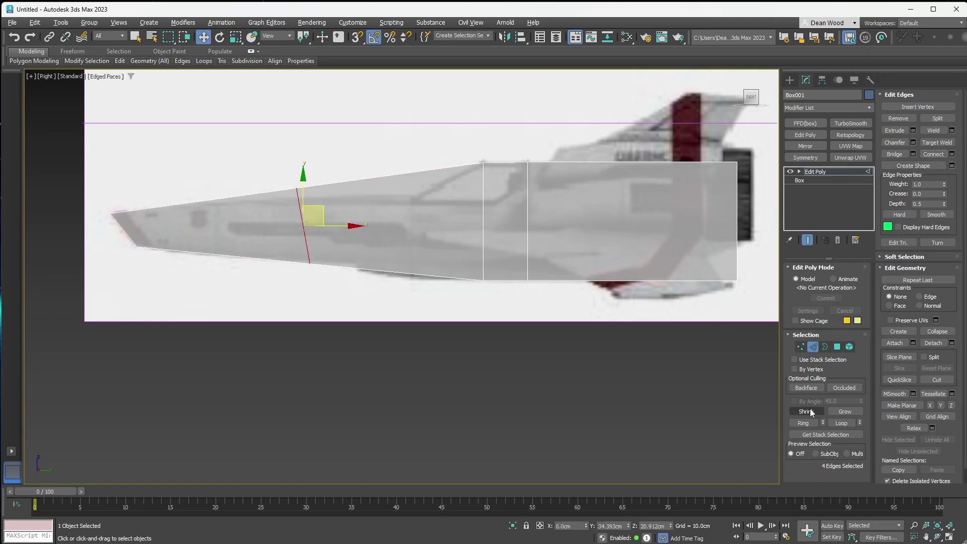
click(801, 346)
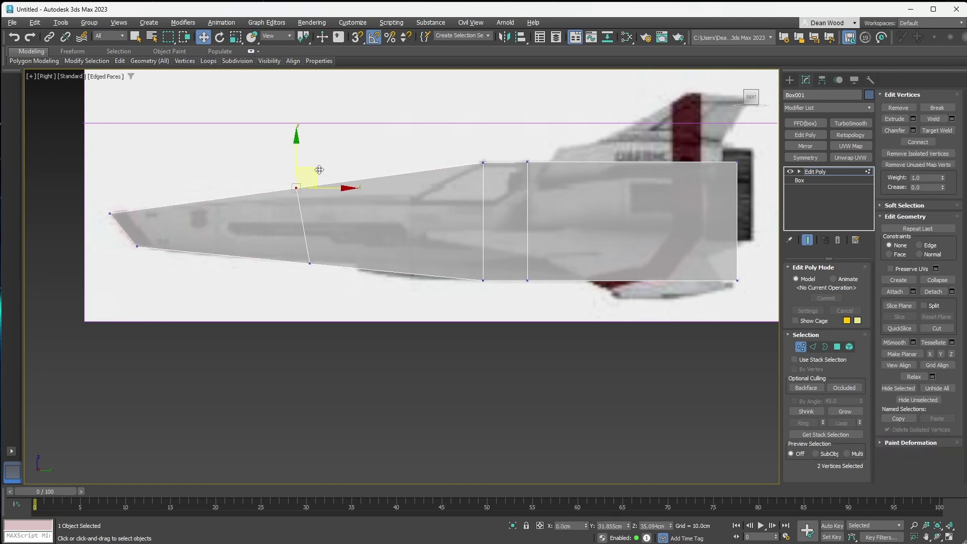
drag(319, 169, 439, 259)
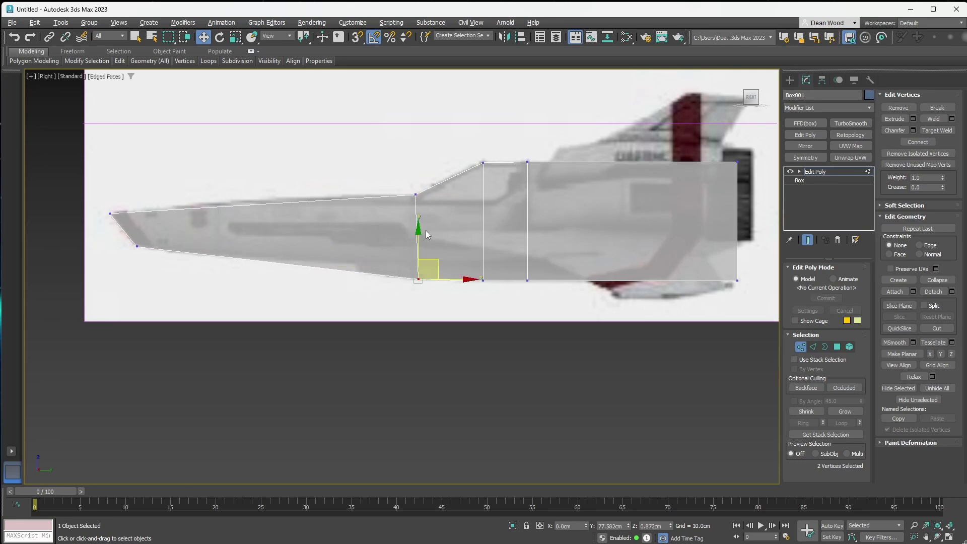
- Scale the canopy-base loop flat along the ship's length so it stands vertical, and level the underside vertices behind it
drag(407, 174, 451, 289)
key(r)
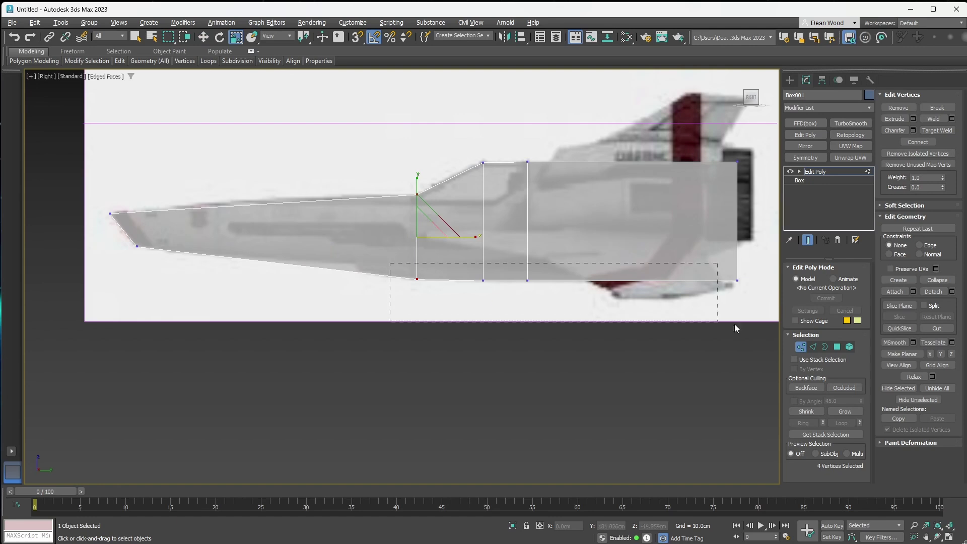
drag(735, 329, 734, 328)
key(w)
click(308, 203)
- Connect the widthwise edges in the front view to add a lengthwise loop down the centre of the fuselage
middle_drag(264, 172, 424, 164)
scroll(408, 161, down, 5)
scroll(352, 164, up, 5)
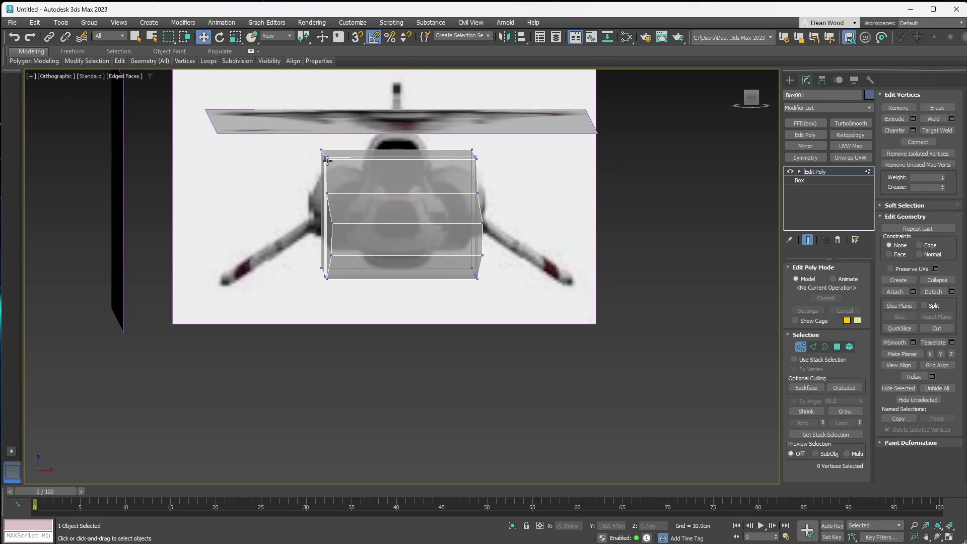
key(f)
scroll(328, 160, up, 5)
scroll(347, 184, down, 5)
scroll(347, 184, up, 3)
scroll(745, 346, down, 3)
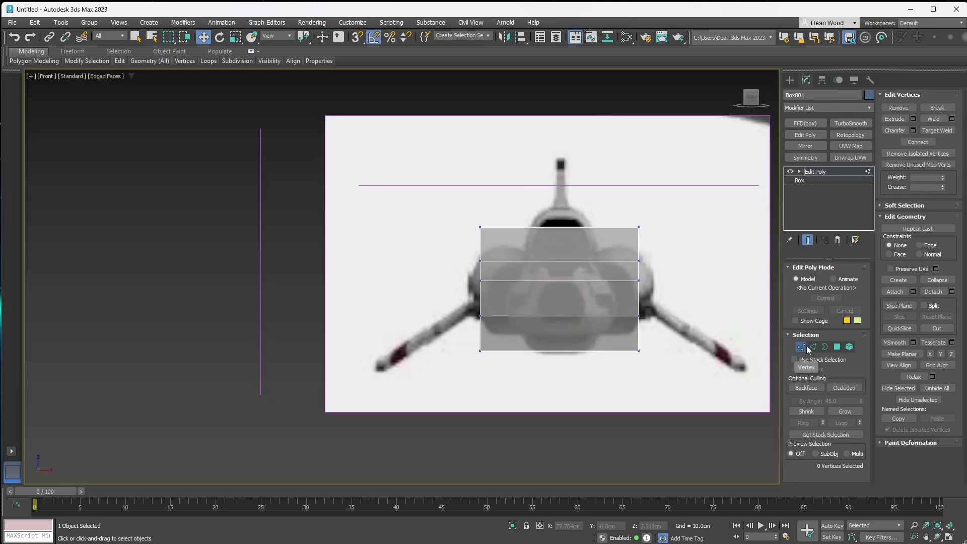
click(813, 346)
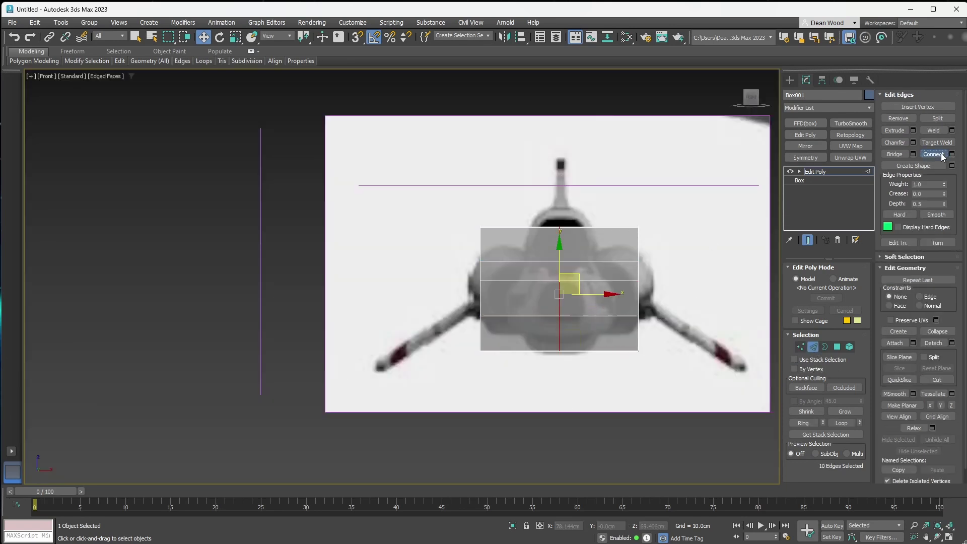
middle_drag(580, 282, 561, 243)
- Delete the left half's polygons in the front view and mirror the remaining half with a Symmetry modifier on the X axis
key(4)
drag(377, 153, 510, 352)
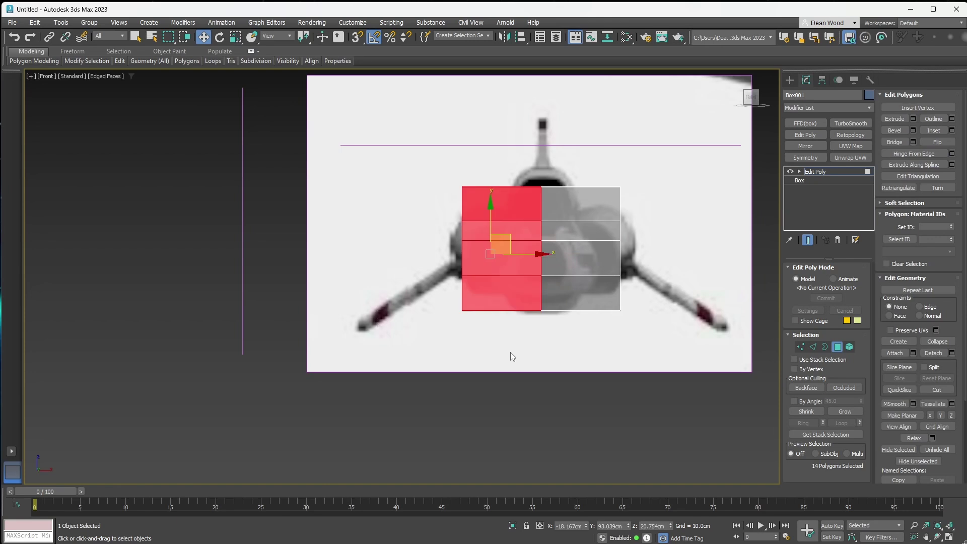
key(Delete)
click(832, 349)
click(805, 158)
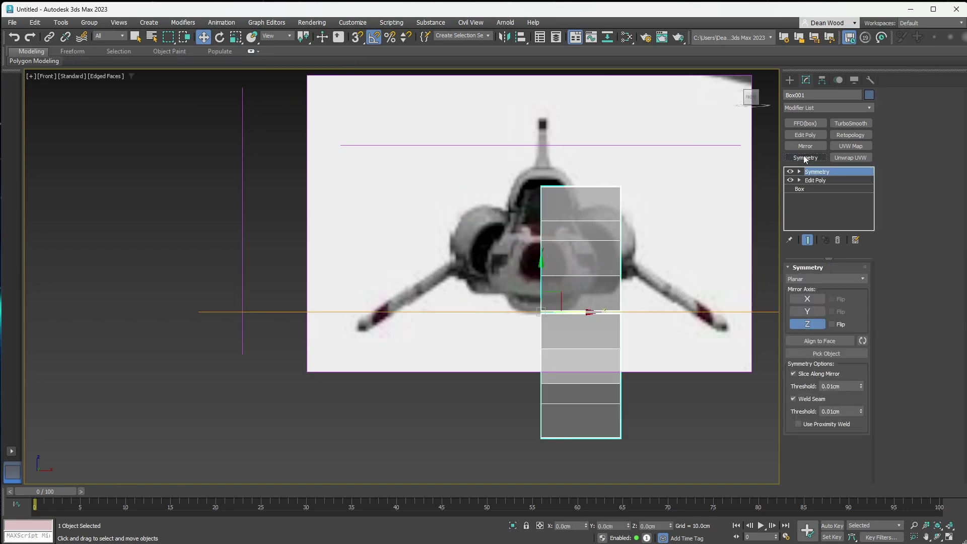
click(807, 299)
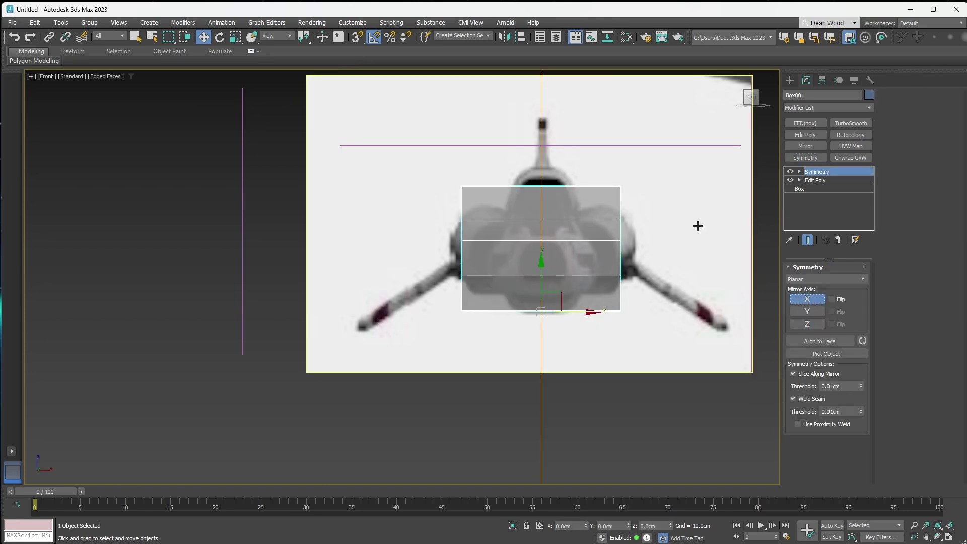
- Move the half fuselage's ten outer side vertices to about X 20.4 cm, using the front reference
click(830, 180)
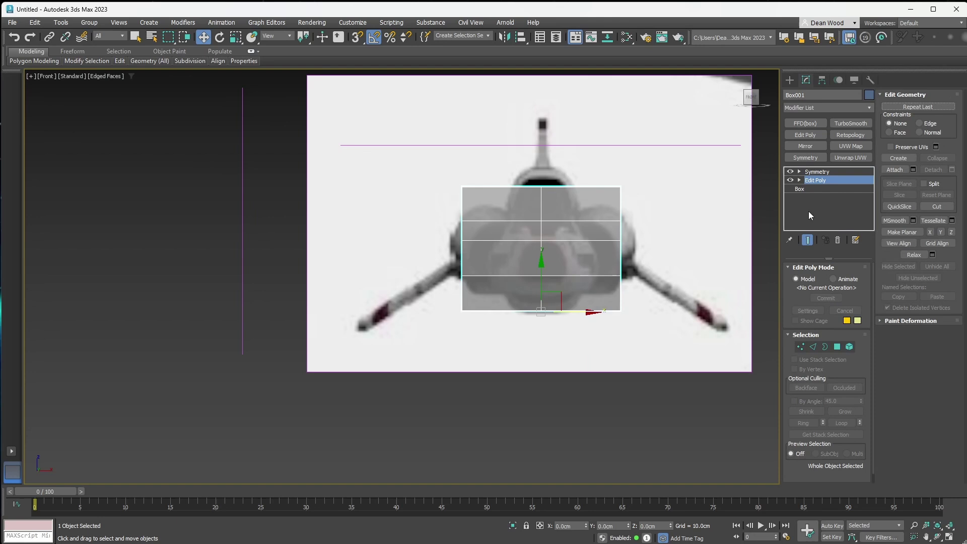
click(801, 347)
drag(607, 174, 643, 218)
alt+middle_drag(643, 218, 482, 132)
key(f)
scroll(600, 236, up, 5)
drag(576, 285, 475, 246)
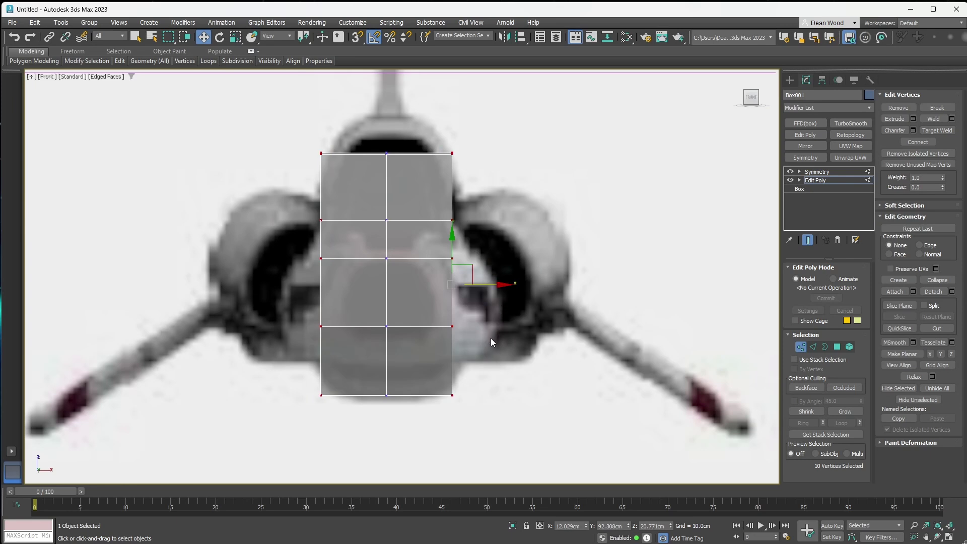
drag(480, 289, 532, 305)
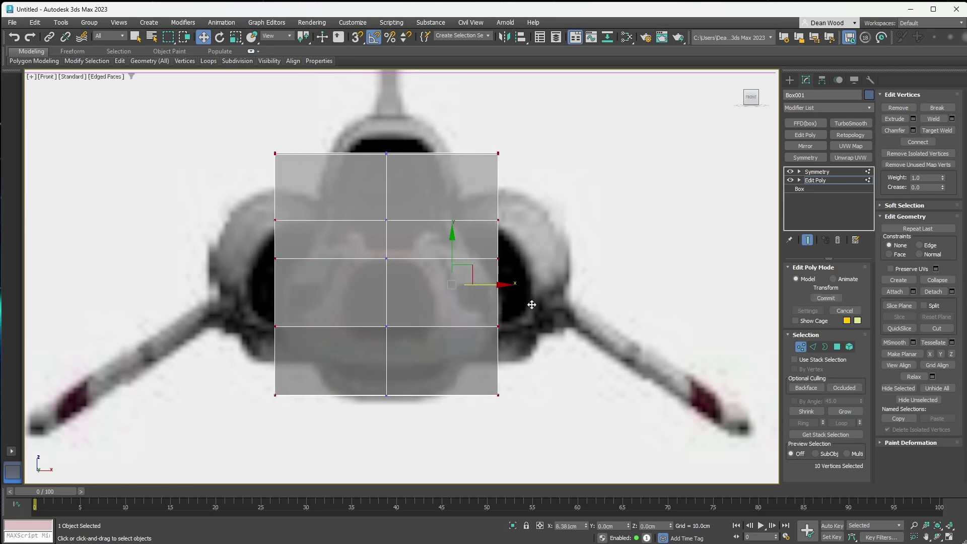
middle_drag(544, 188, 588, 246)
- Connect the seven vertical edges along the fuselage's outer side with a new horizontal edge loop
click(481, 165)
drag(563, 300, 564, 303)
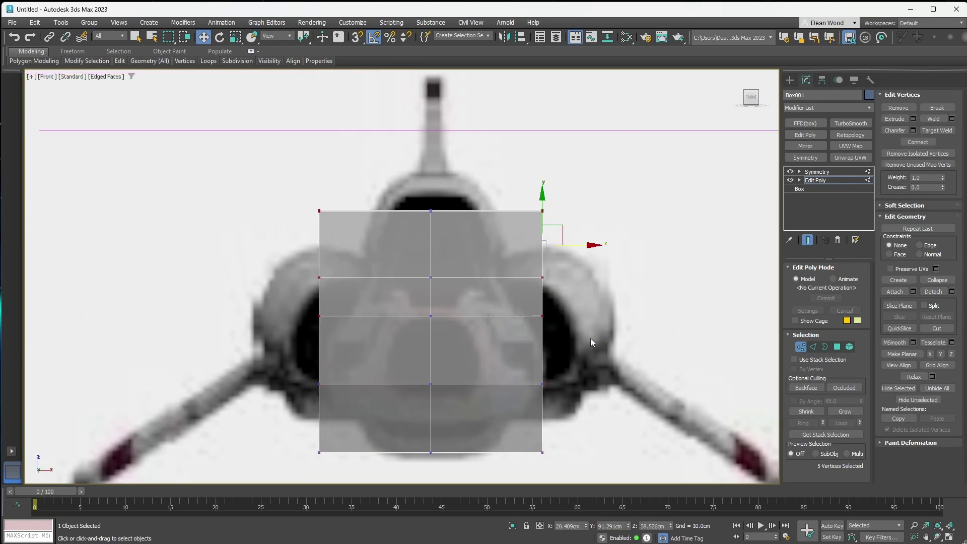
click(812, 347)
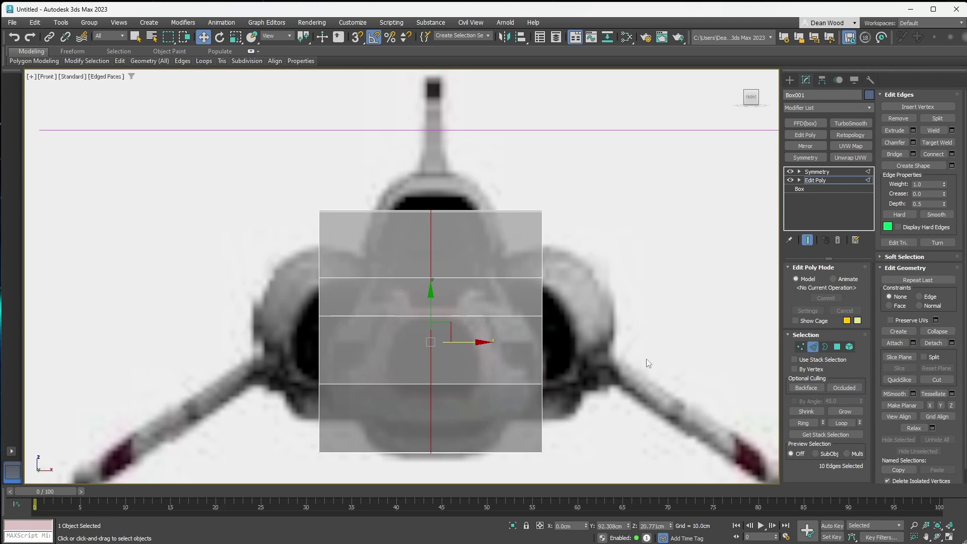
drag(238, 354, 240, 354)
alt+middle_drag(725, 380, 739, 387)
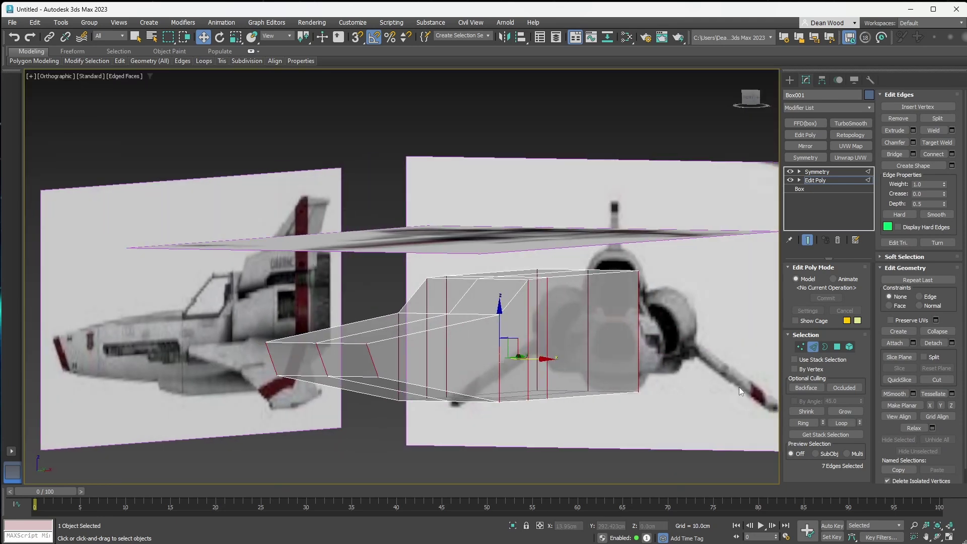
click(934, 153)
- Scale the side loop's seven vertices vertically with the Edge constraint to flatten the loop
ctrl+click(801, 346)
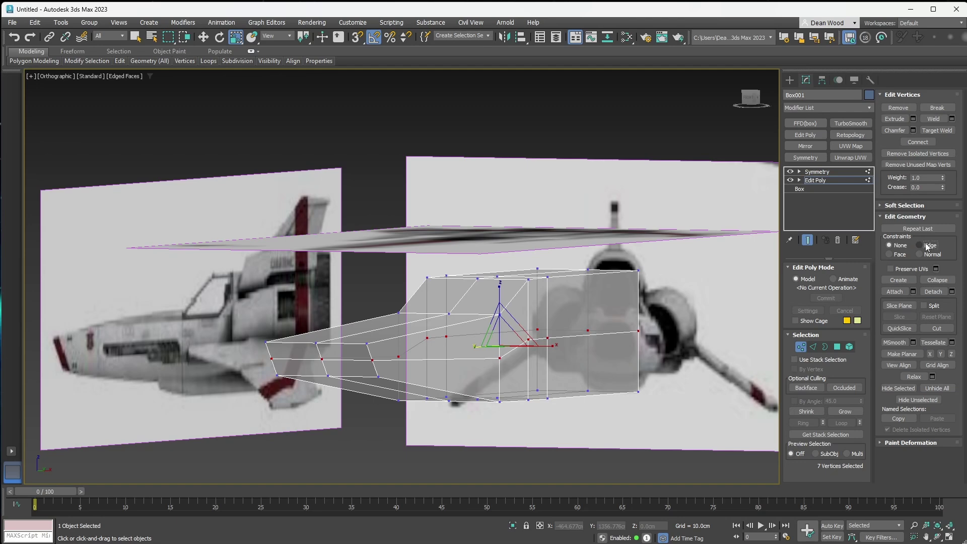
alt+middle_drag(463, 351, 497, 333)
alt+middle_drag(390, 372, 483, 307)
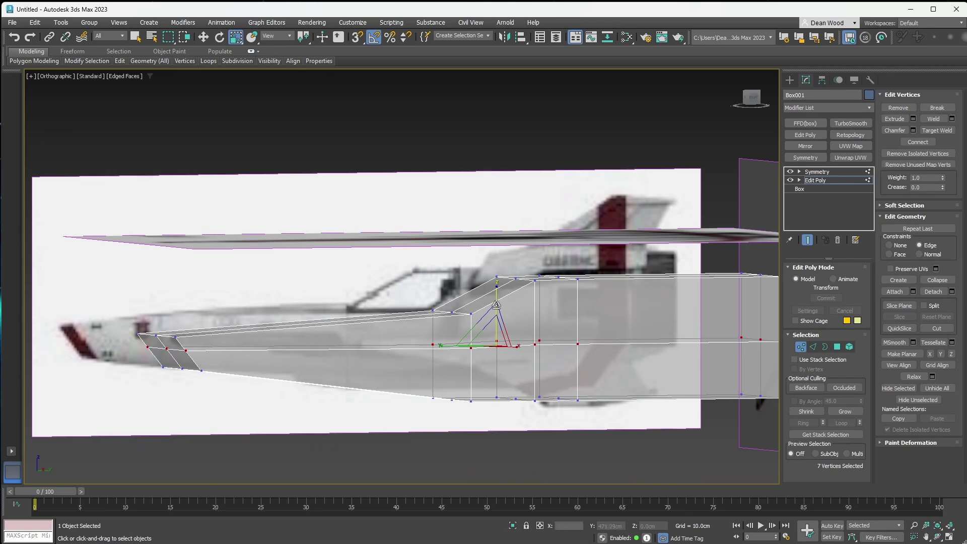
drag(496, 304, 494, 285)
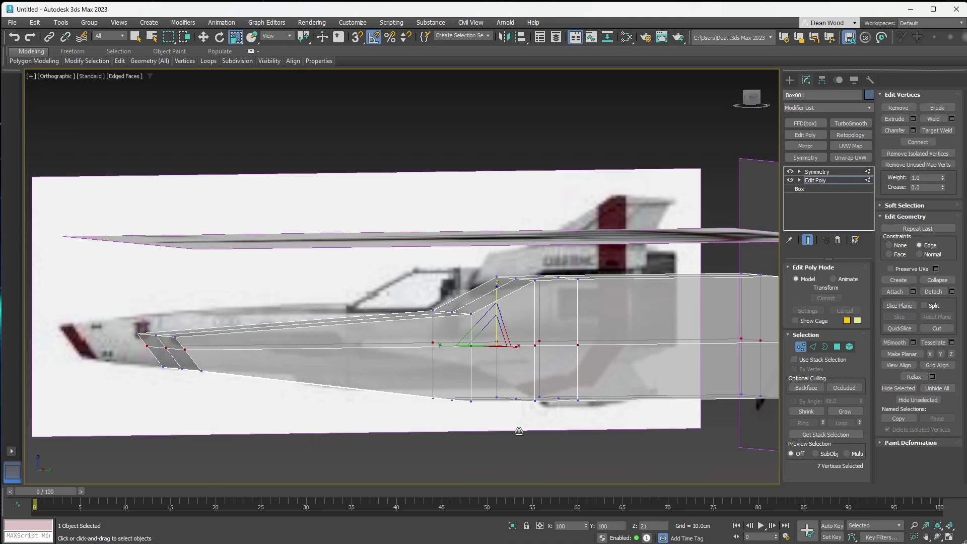
alt+middle_drag(519, 431, 474, 353)
- Lower the side loop's seven vertices by about 4.5 cm in the front view
key(f)
scroll(470, 347, down, 5)
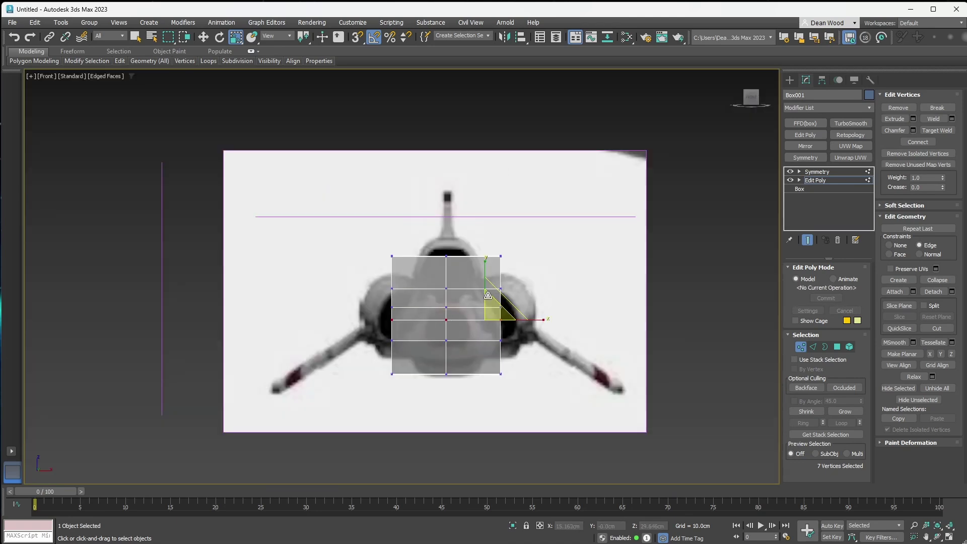
scroll(488, 295, up, 4)
key(w)
drag(483, 330, 490, 337)
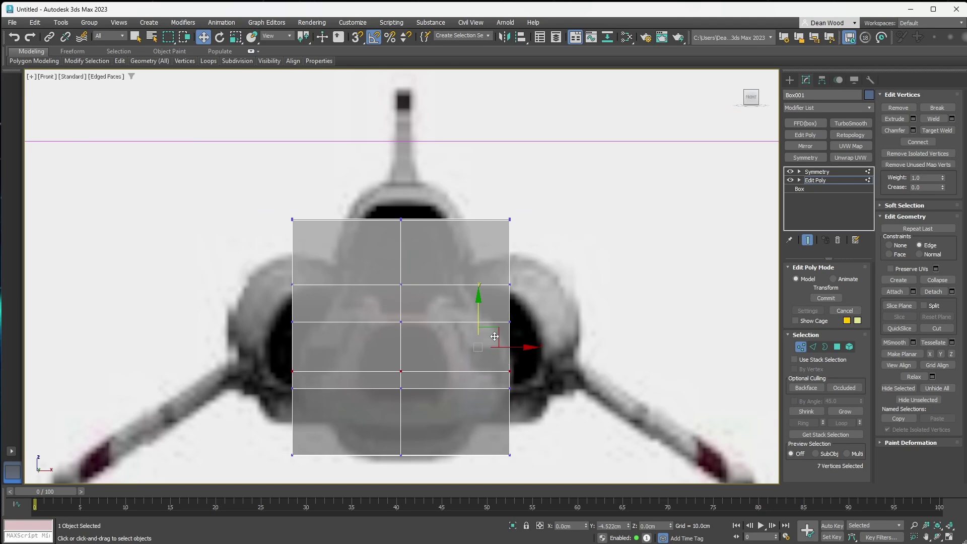
- Turn off the Edge constraint and move the five upper side vertices inward to about X 6.3 cm, tapering the fuselage top
alt+middle_drag(492, 334, 557, 246)
drag(485, 317, 484, 314)
alt+middle_drag(484, 314, 438, 332)
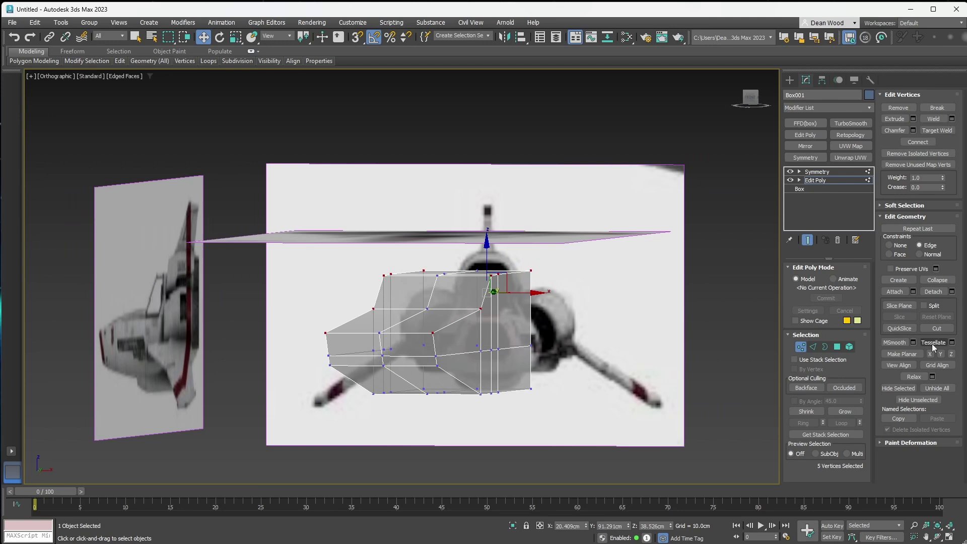
click(890, 245)
key(f)
scroll(493, 382, down, 4)
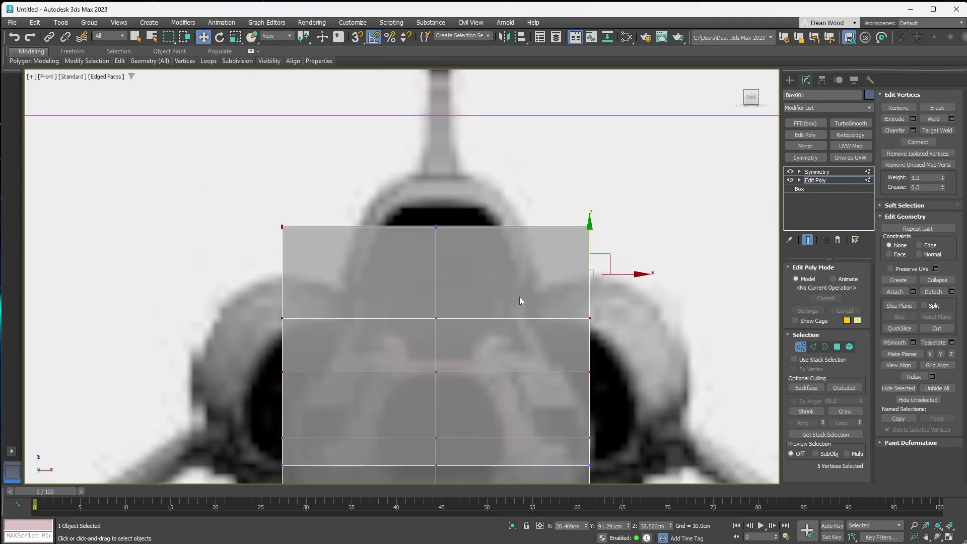
drag(618, 276, 501, 270)
scroll(539, 318, down, 3)
alt+middle_drag(540, 317, 545, 345)
scroll(470, 349, up, 4)
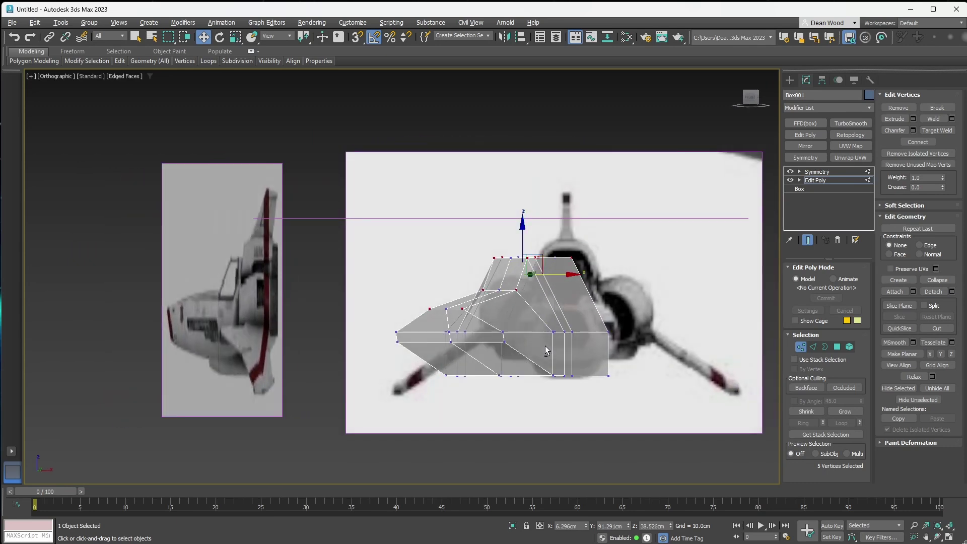
- Move the four bottom side vertices inward by about 10 cm to match the underside in the front reference
alt+middle_drag(549, 391, 512, 361)
scroll(528, 383, down, 3)
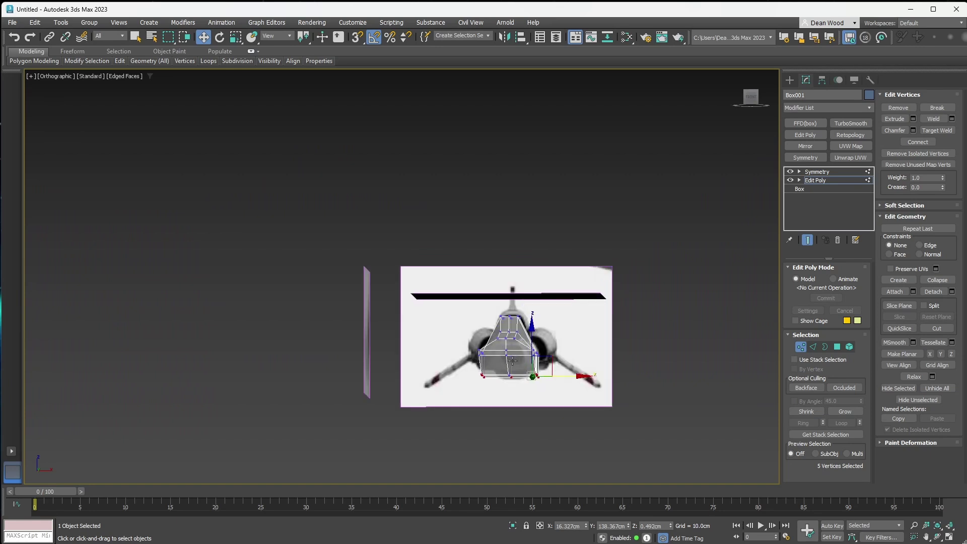
scroll(512, 361, up, 3)
scroll(583, 364, up, 3)
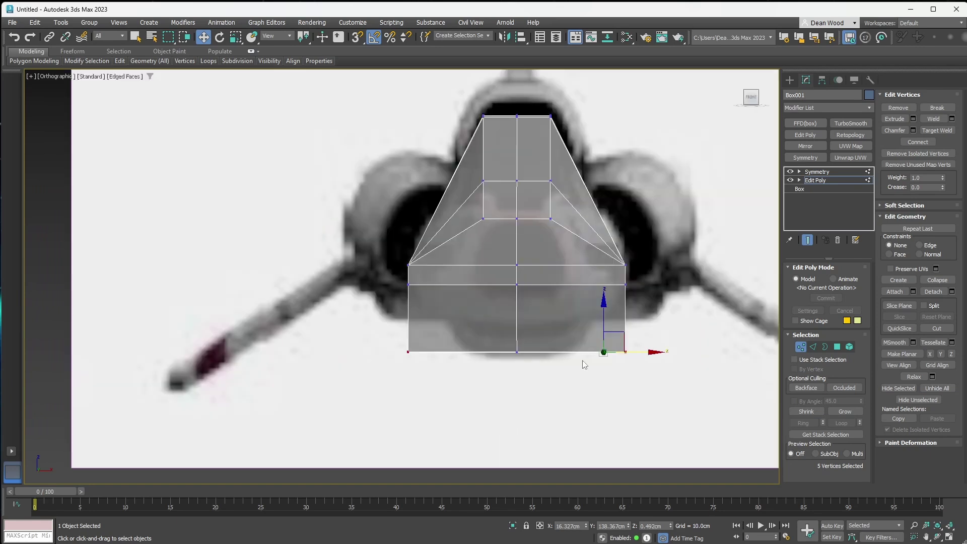
drag(663, 354, 608, 349)
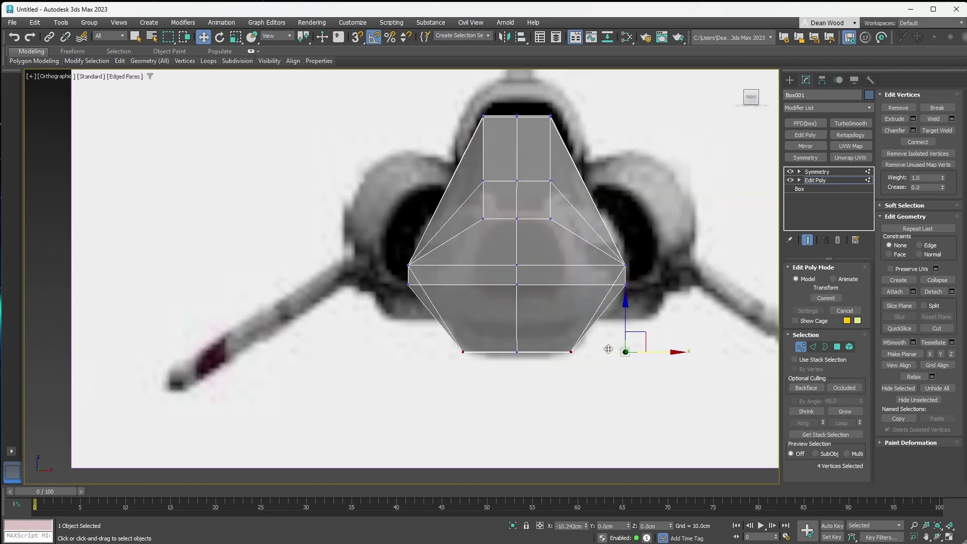
- Set the timeline to frame 87 and show the fuselage over the top-view reference
scroll(631, 351, down, 5)
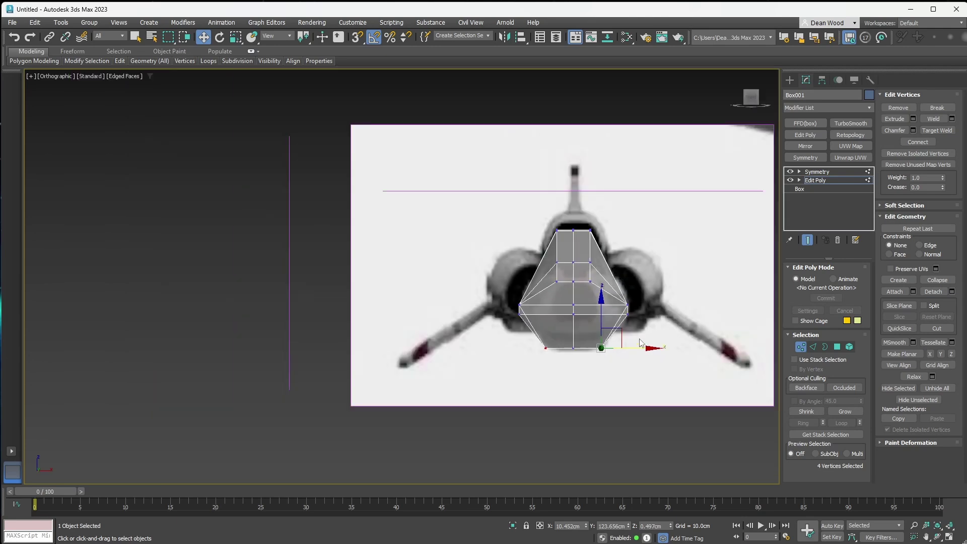
alt+middle_drag(631, 351, 582, 216)
click(801, 347)
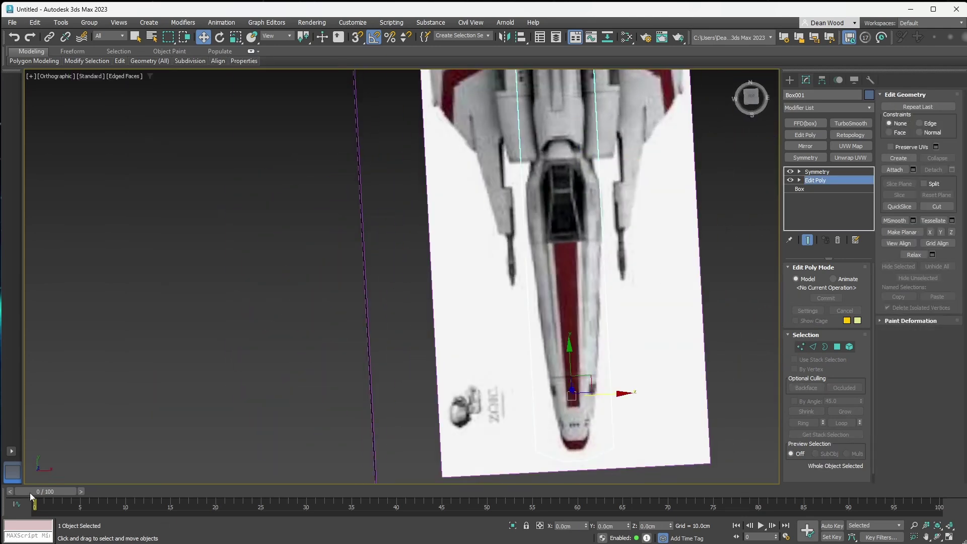
drag(35, 503, 813, 504)
key(w)
scroll(459, 298, up, 3)
scroll(460, 298, down, 3)
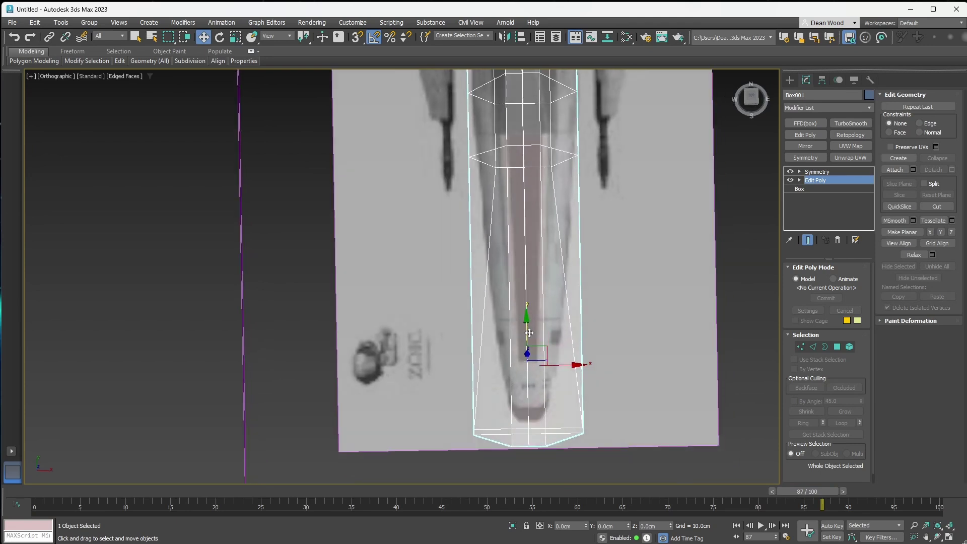
click(752, 96)
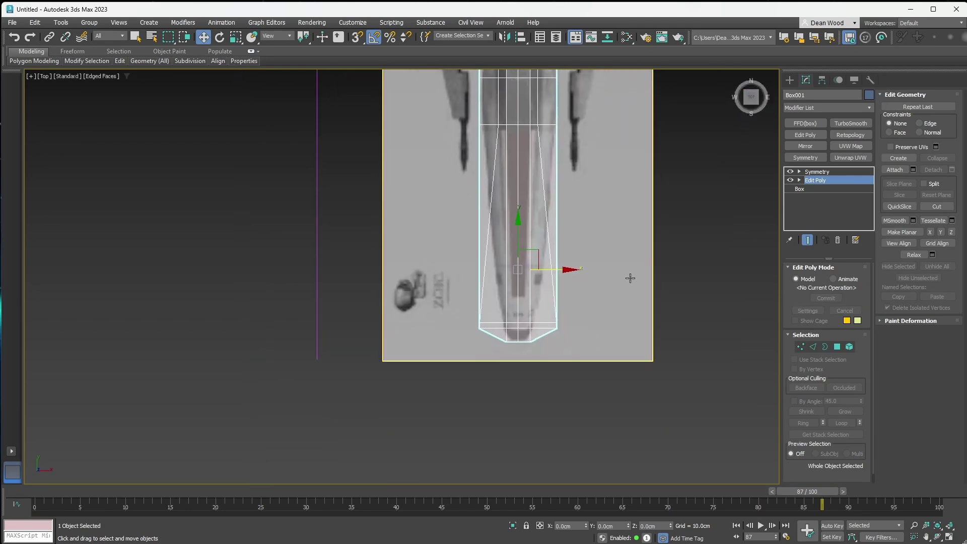
- Move the outer side vertices at the nose inward, tapering the front fuselage to match the top-view reference
key(1)
drag(615, 274, 539, 347)
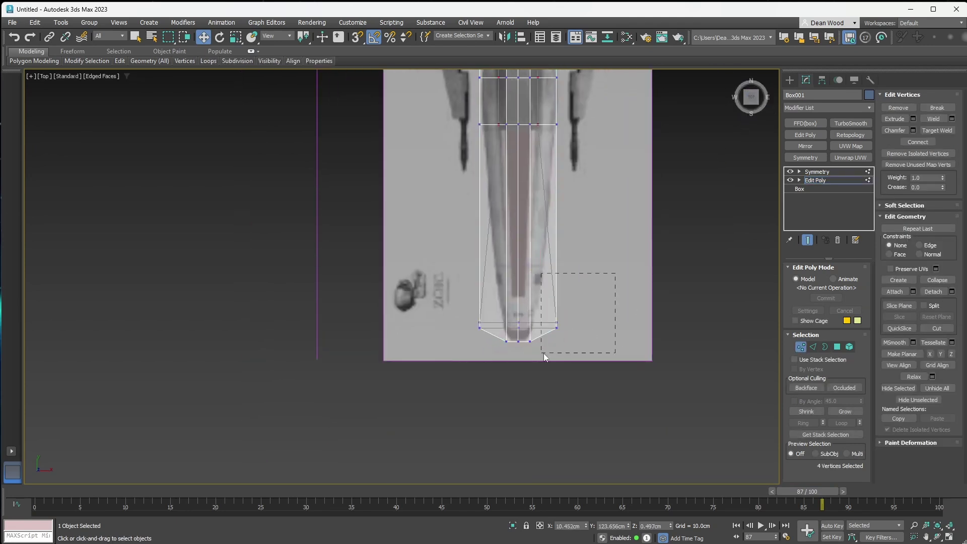
drag(595, 327, 567, 330)
scroll(544, 338, up, 5)
middle_drag(522, 348, 551, 347)
- Pull the nose tip's corner vertex slightly back, and move the two side vertices behind it outward by about 1.3 cm
drag(493, 333, 538, 372)
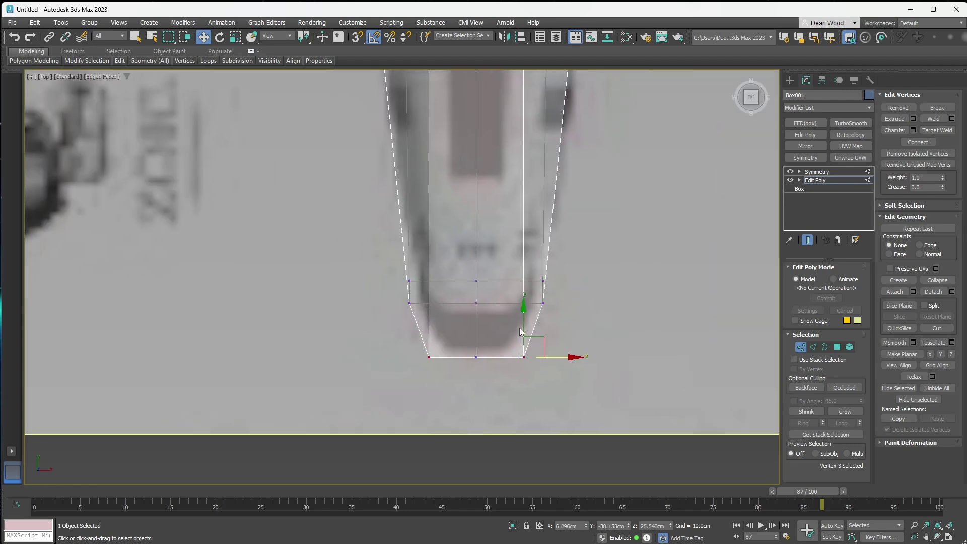
drag(520, 332, 546, 340)
middle_drag(546, 341, 550, 363)
drag(535, 275, 598, 321)
scroll(581, 320, down, 2)
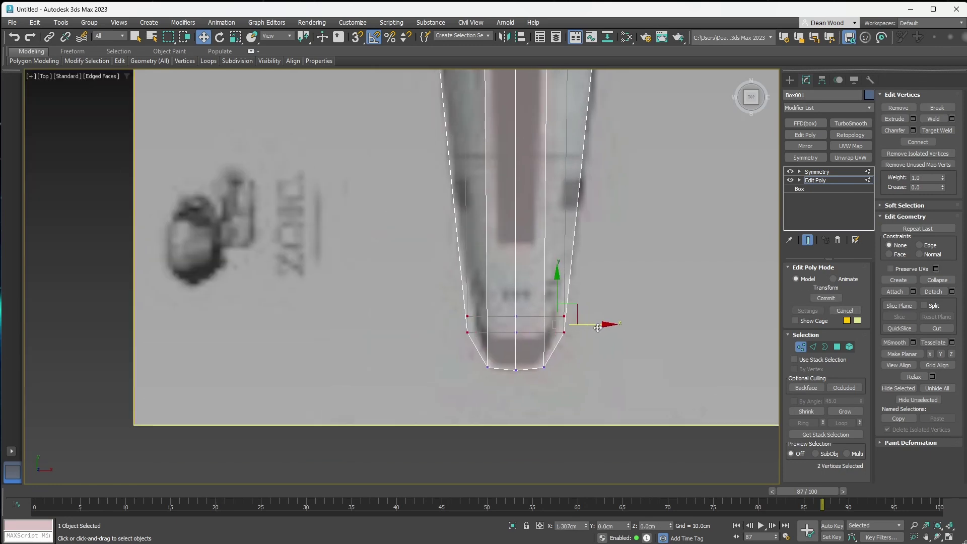
- Move the two outer side vertices of the rear fuselage section inward to about X 15.8 cm in the top view
scroll(623, 279, down, 5)
scroll(615, 212, up, 4)
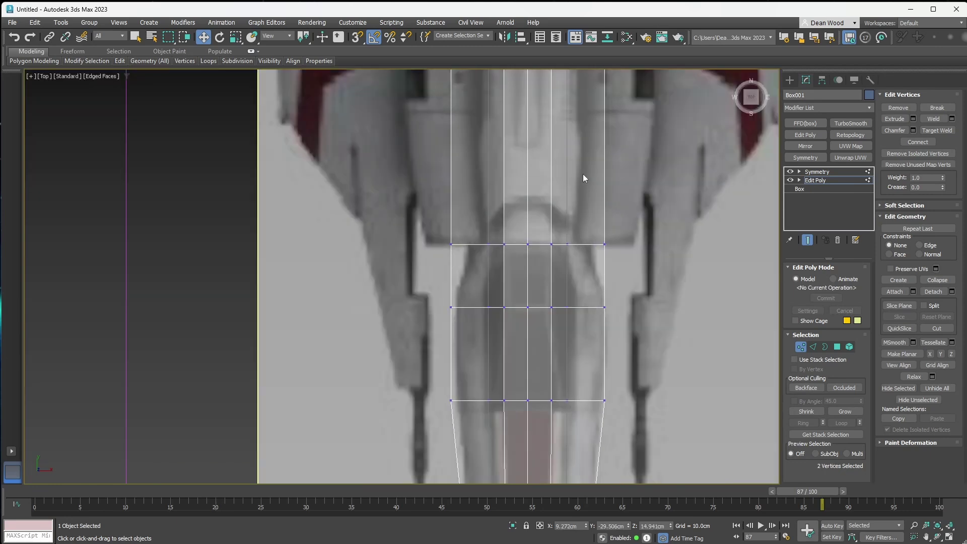
drag(593, 268, 594, 268)
scroll(594, 268, down, 4)
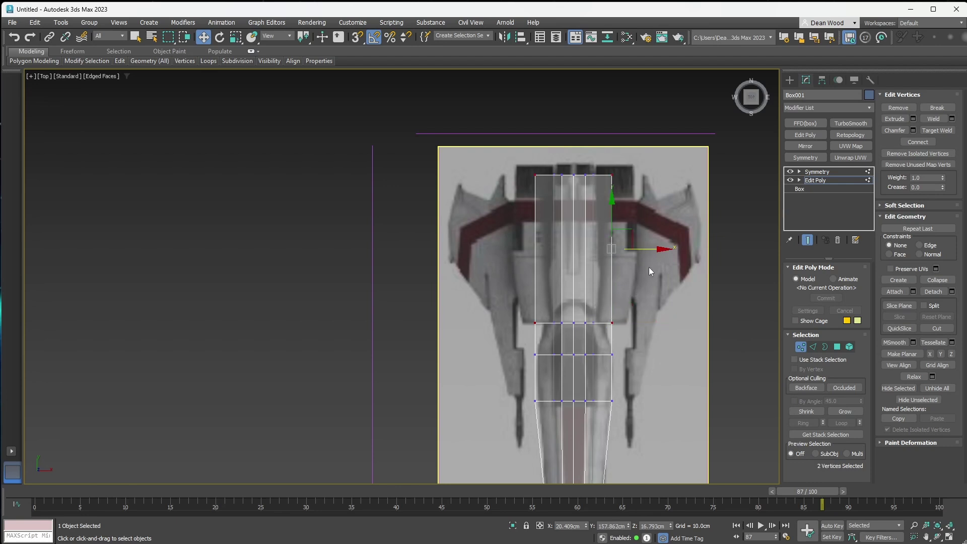
drag(647, 247, 639, 248)
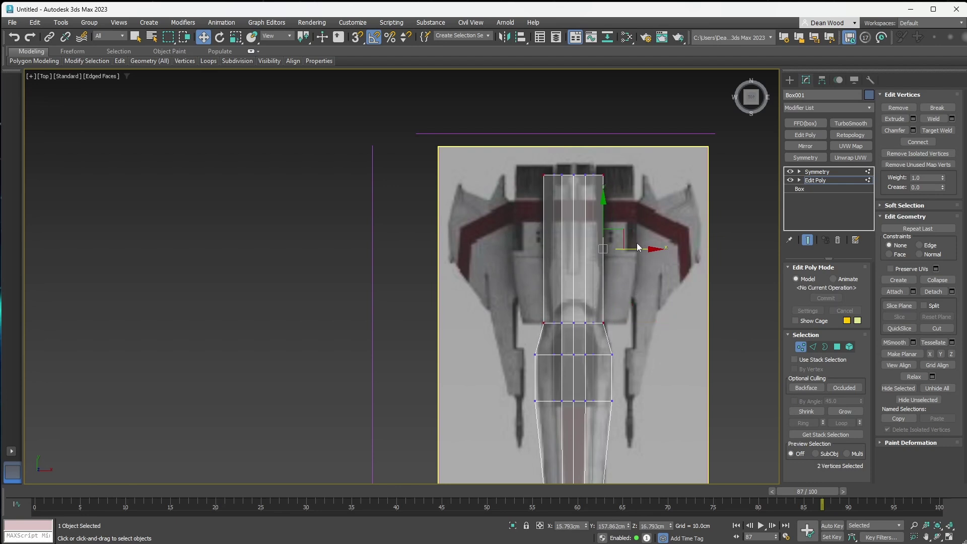
- Move the three upper ridge vertices behind the cockpit inward to about X 4.9 cm
scroll(637, 246, down, 4)
scroll(612, 293, up, 12)
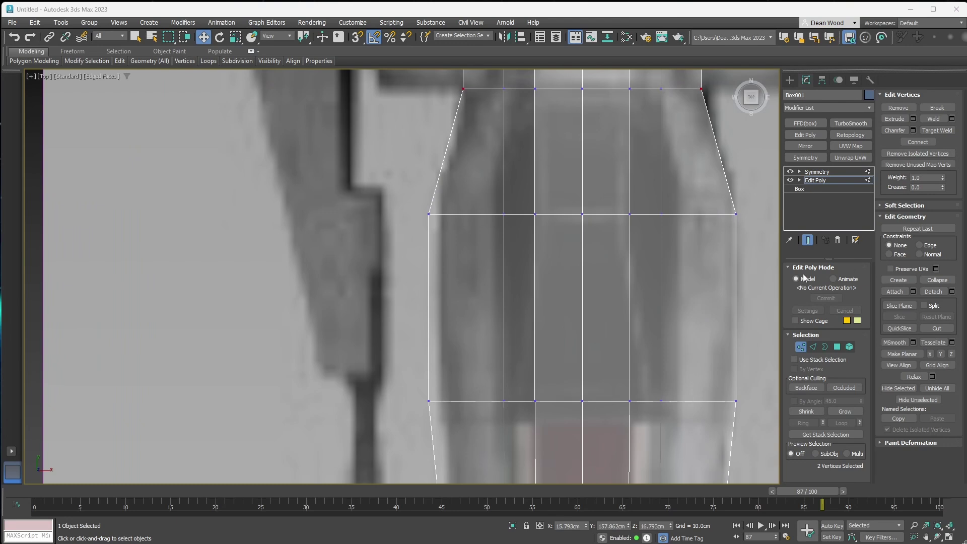
scroll(619, 297, down, 3)
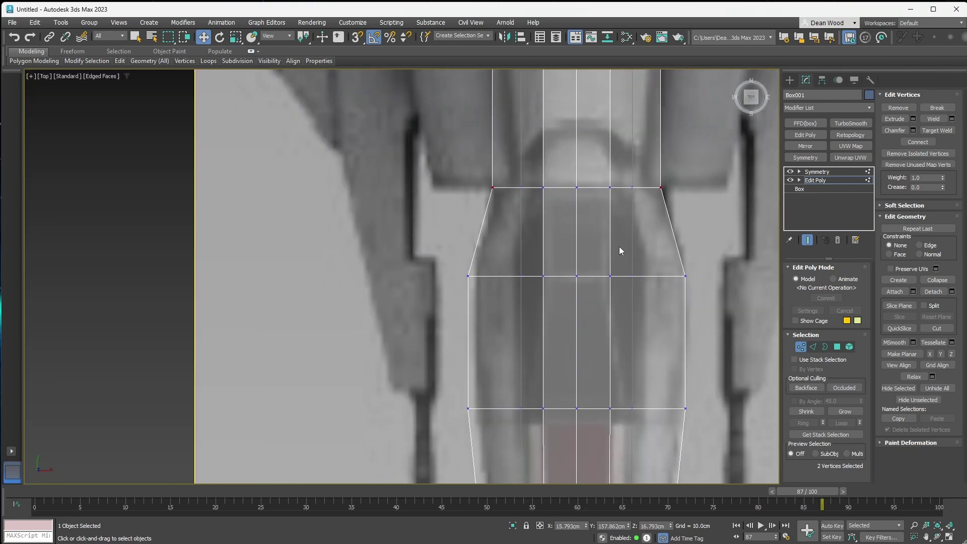
scroll(615, 269, down, 4)
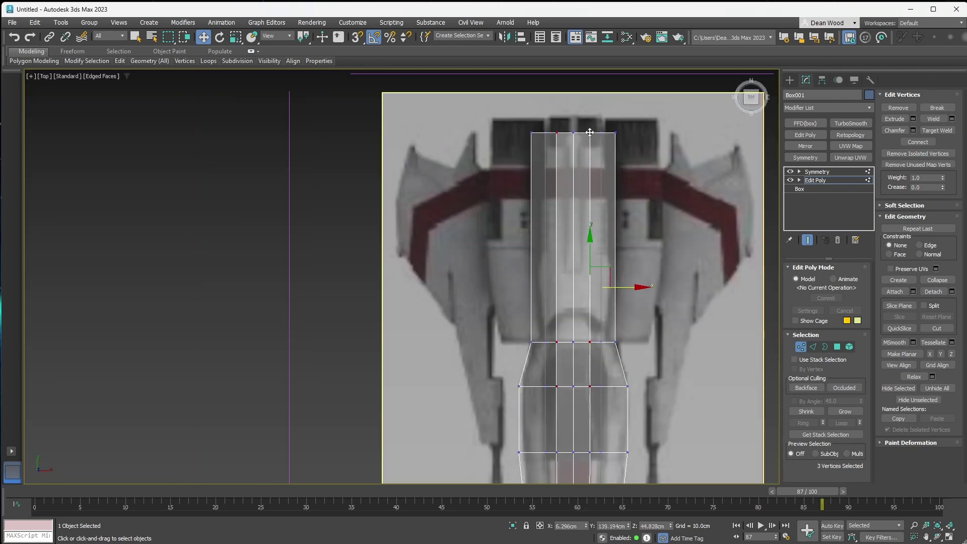
drag(636, 287, 632, 286)
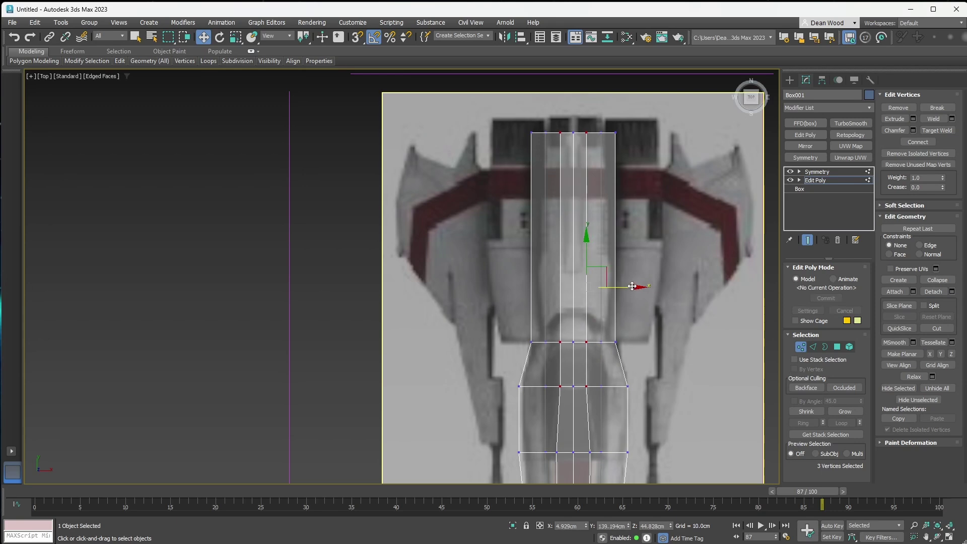
- Move the ridge vertex at the cockpit's front edge outward by about 2 cm along X
scroll(582, 251, up, 4)
click(615, 347)
middle_drag(613, 354, 575, 253)
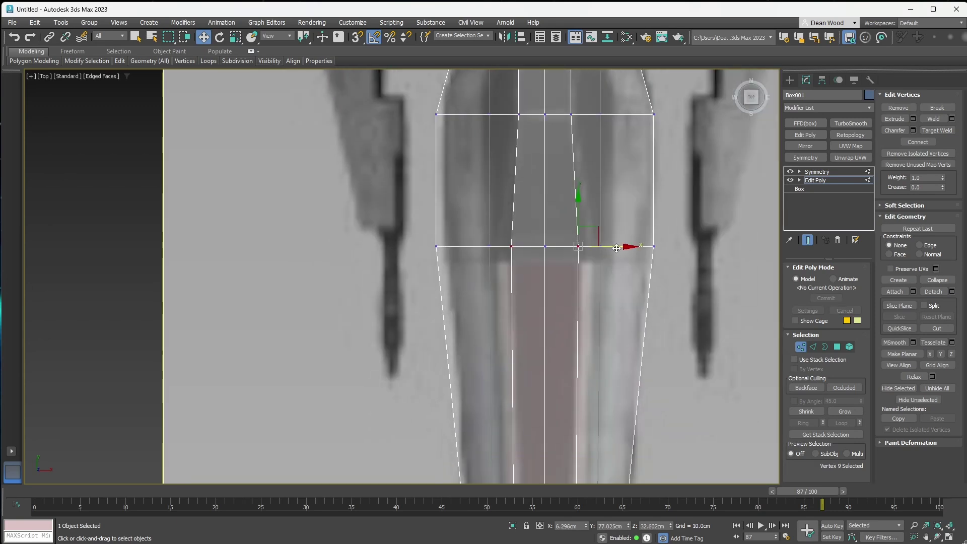
drag(618, 250, 627, 250)
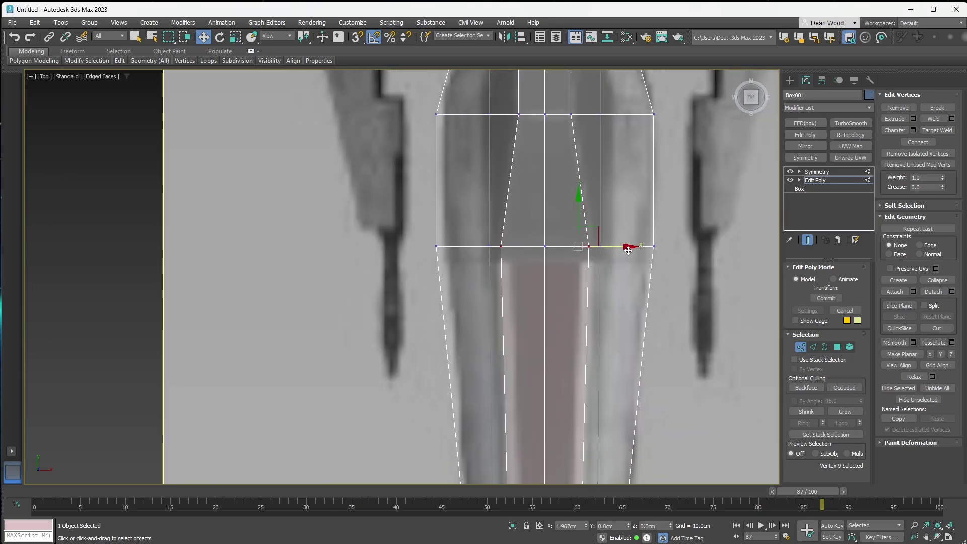
- Move the separate flat box about 23.6 cm along X, farther away from the fuselage
alt+middle_drag(628, 250, 461, 278)
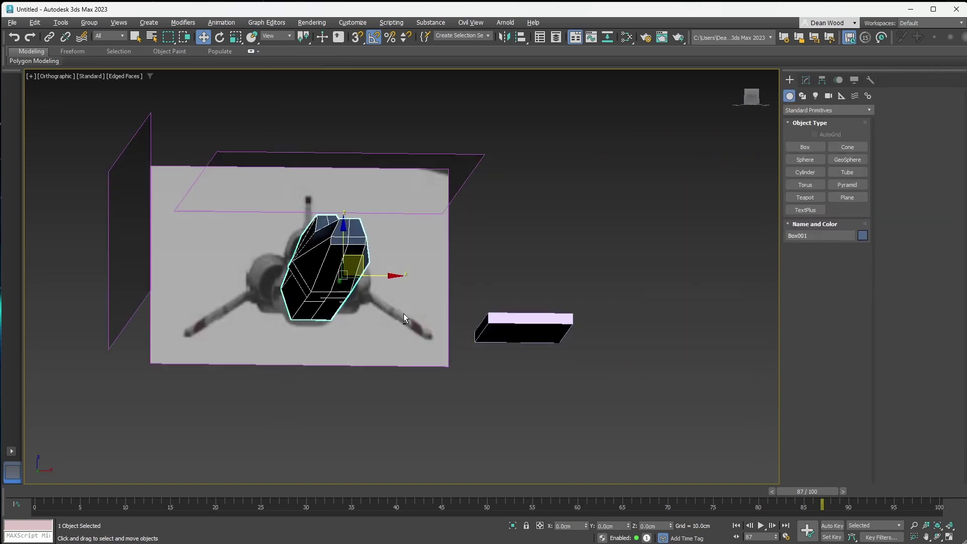
alt+middle_drag(403, 313, 503, 302)
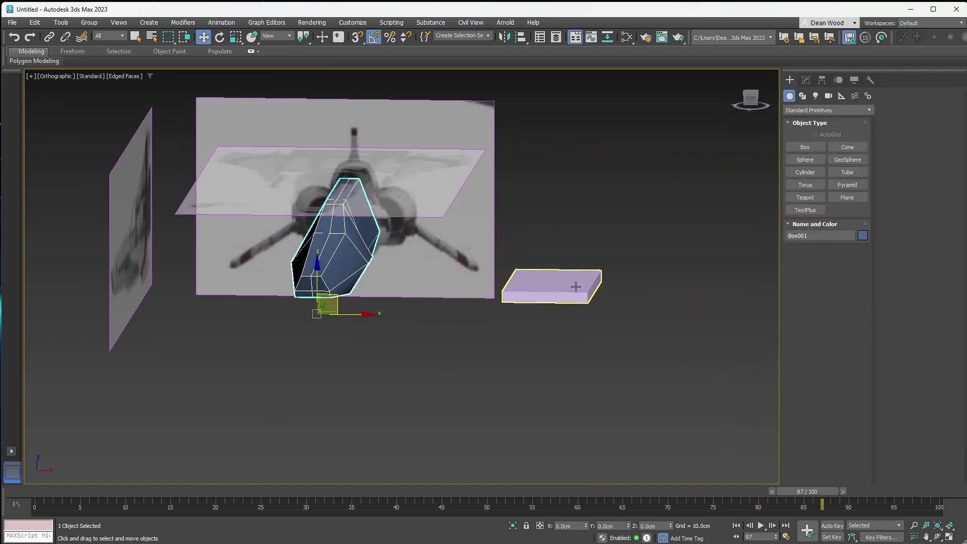
click(576, 288)
drag(587, 297, 632, 292)
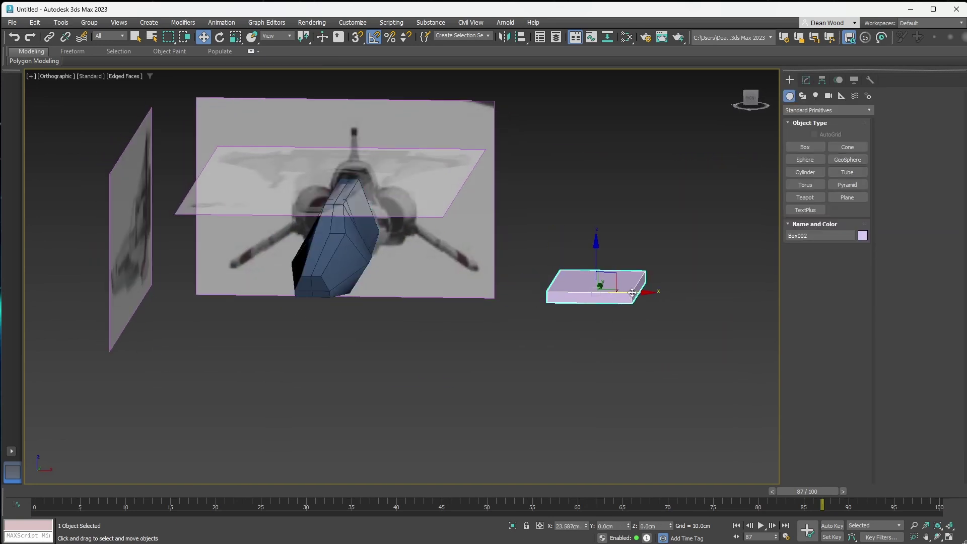
- Convert the separate flat box to an Editable Poly
right_click(620, 277)
mouse_move(669, 405)
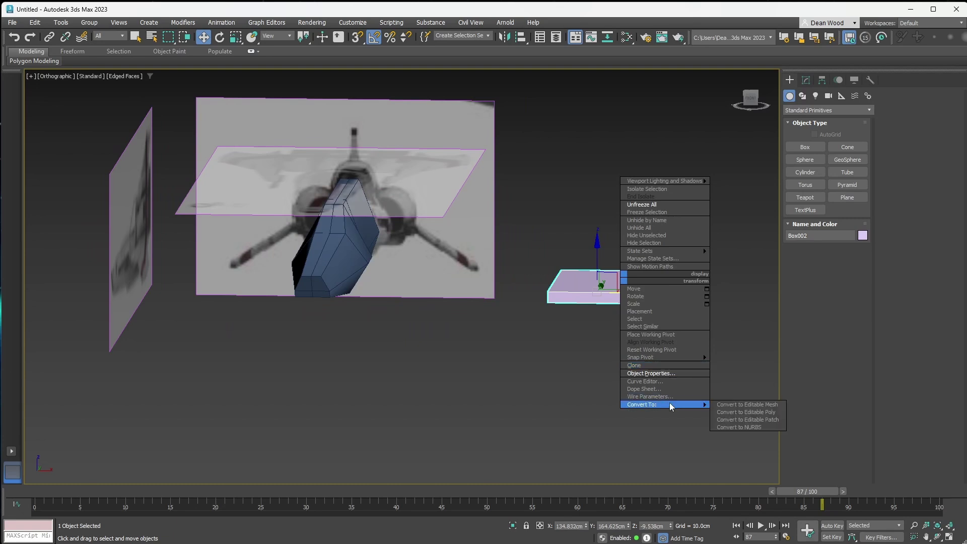
click(751, 411)
alt+middle_drag(695, 332, 682, 274)
scroll(619, 220, up, 5)
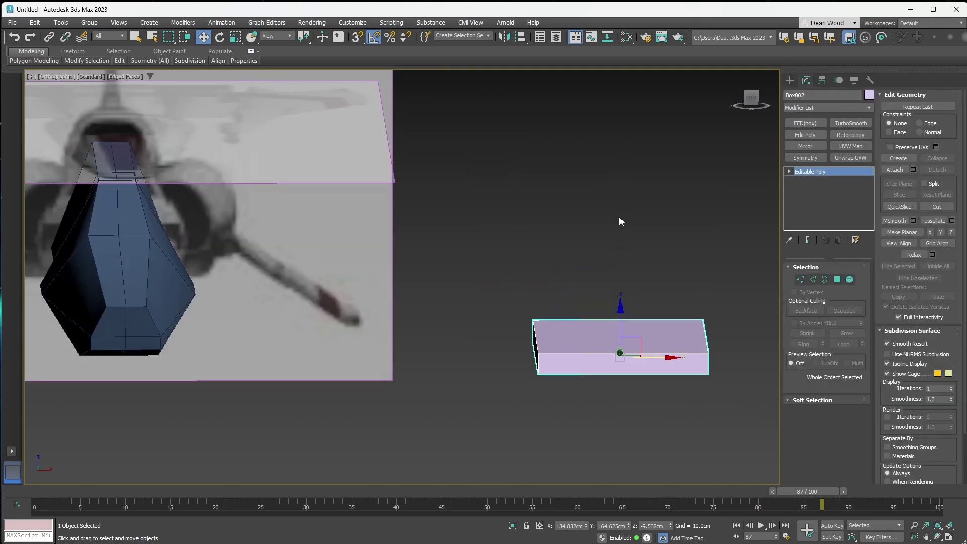
scroll(614, 240, down, 3)
alt+middle_drag(614, 240, 574, 229)
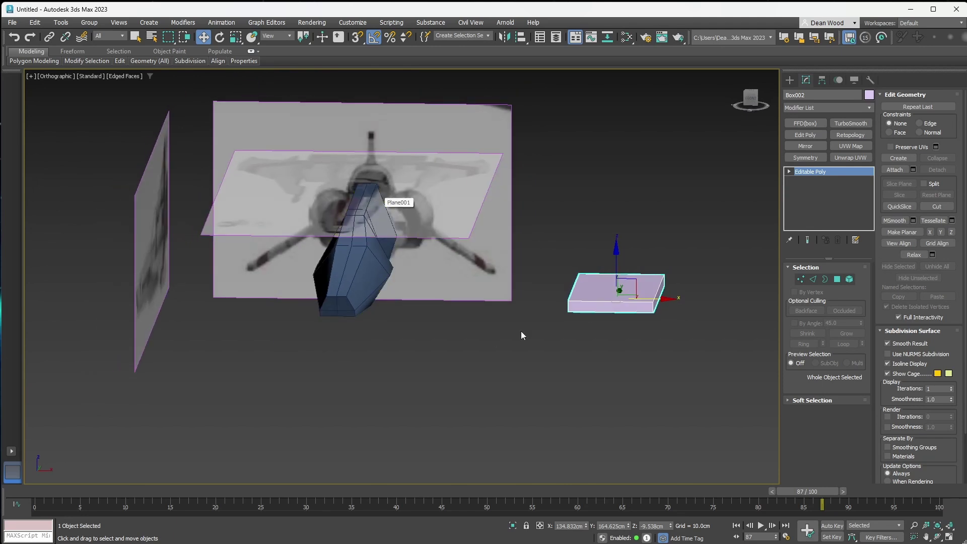
alt+middle_drag(521, 332, 547, 305)
- Clone the flat box as an instance and place it beside the fuselage near the wing in the front reference
mouse_move(575, 290)
shift+mouse_down()
mouse_move(513, 291)
mouse_move(510, 280)
shift+mouse_up()
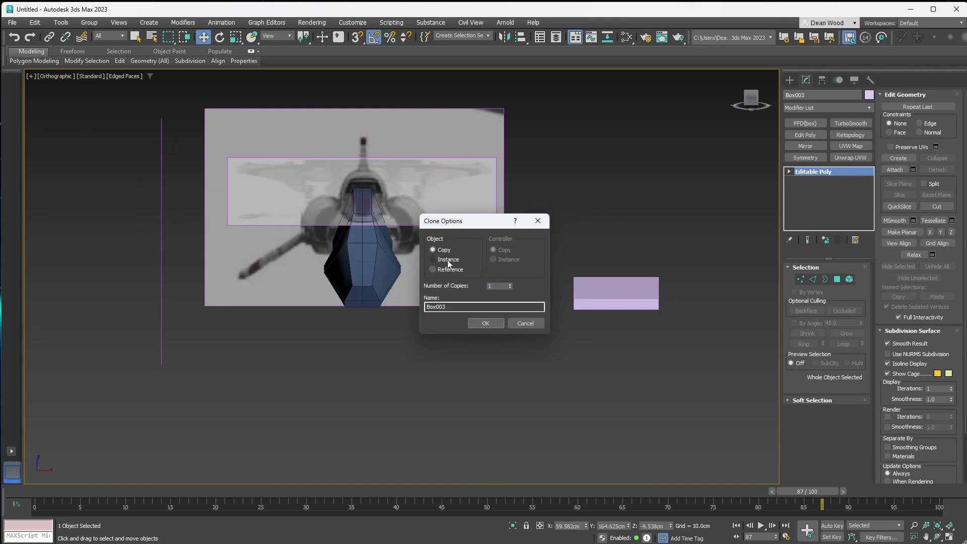
click(486, 323)
alt+middle_drag(453, 283, 493, 283)
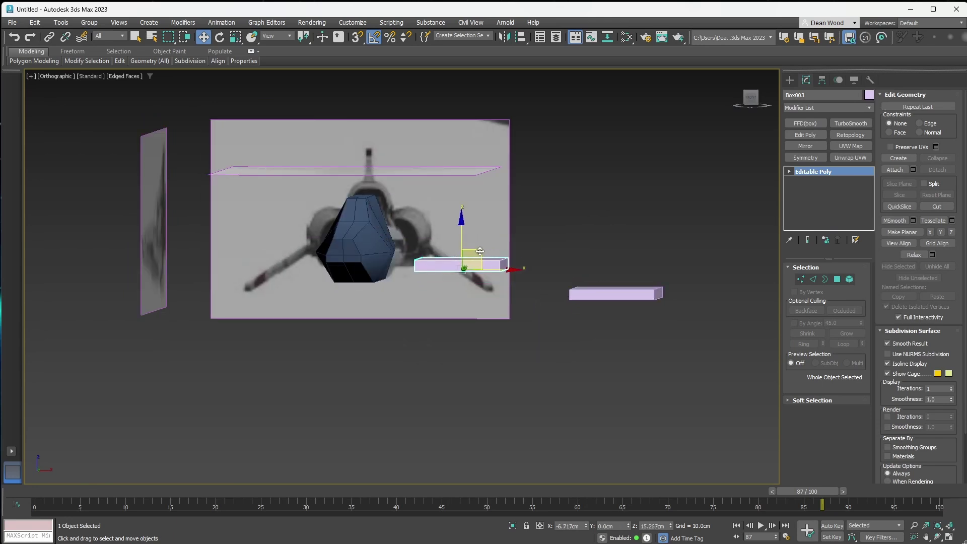
alt+middle_drag(480, 251, 492, 225)
- Rotate the instanced box in the front view to the wing's downward slope and centre it on the wing reference
click(749, 99)
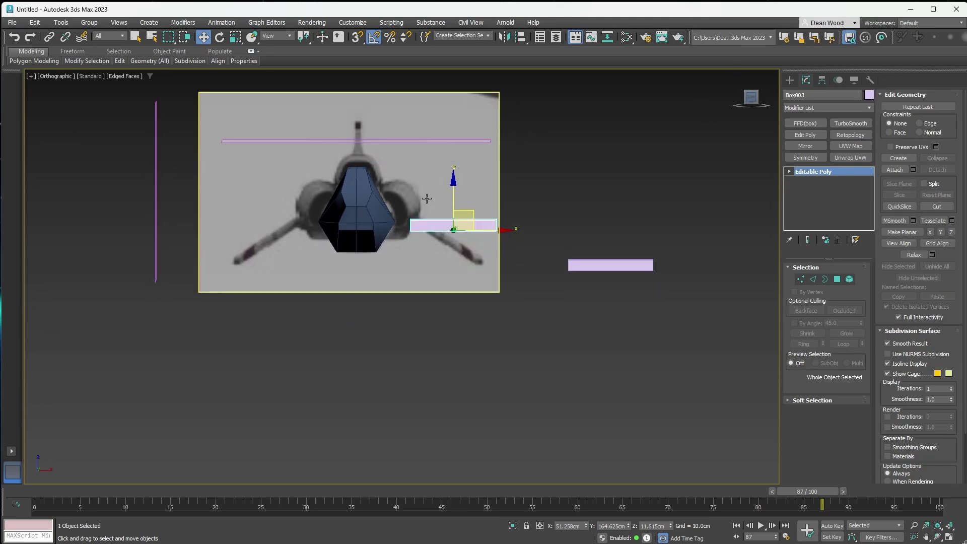
scroll(479, 244, up, 3)
scroll(395, 250, up, 2)
key(e)
drag(518, 191, 494, 201)
key(w)
key(e)
key(w)
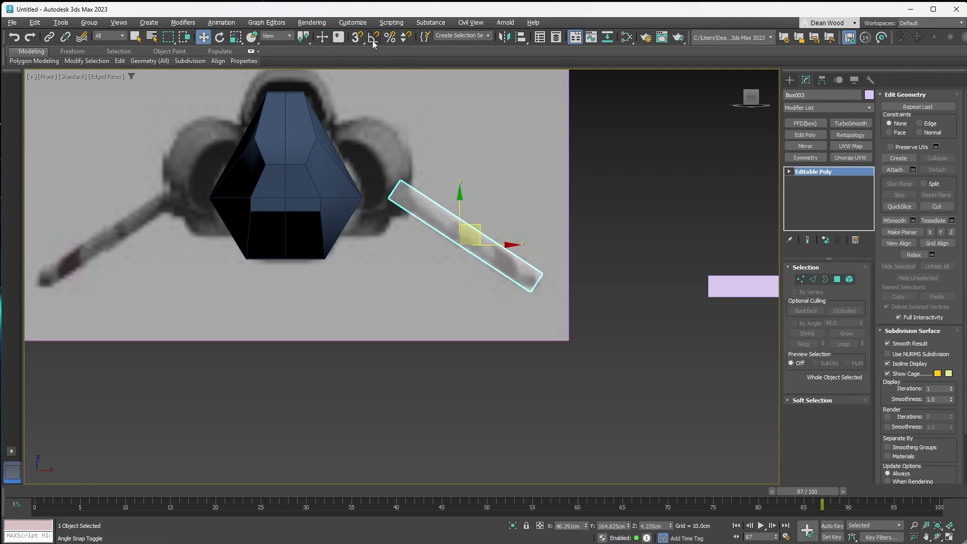
click(373, 40)
click(627, 176)
click(495, 265)
- Give the instanced wing box a brown object colour to tell it apart from the original box
scroll(495, 266, down, 3)
alt+middle_drag(495, 265, 442, 269)
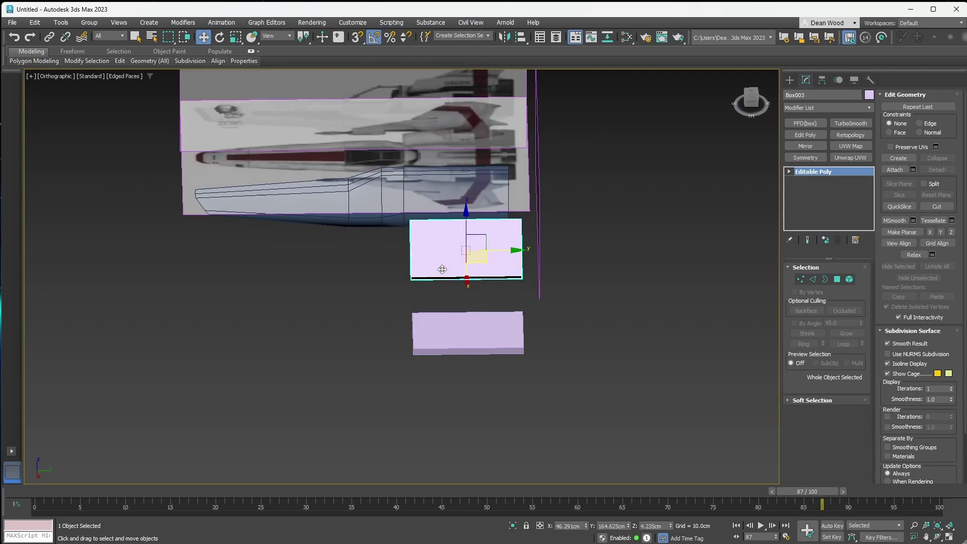
key(t)
scroll(425, 234, down, 3)
click(869, 95)
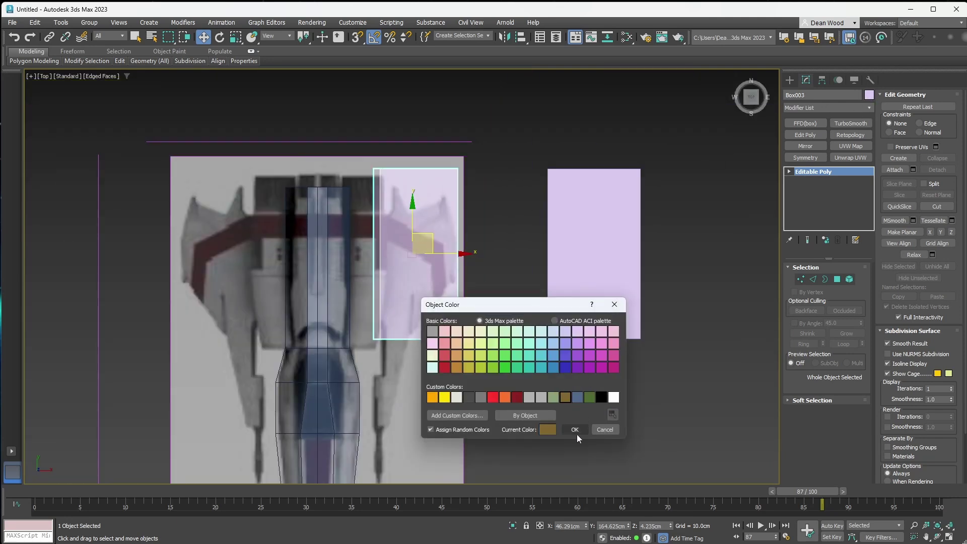
click(575, 430)
- Move the instanced wing box about 15.5 cm along Y toward the nose in the top view
scroll(479, 217, up, 2)
scroll(478, 217, down, 2)
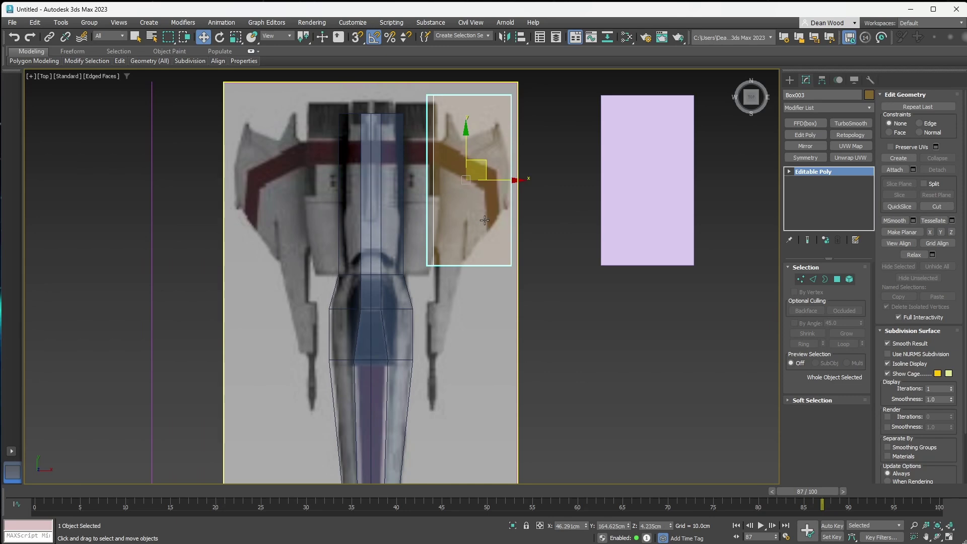
drag(456, 145, 462, 175)
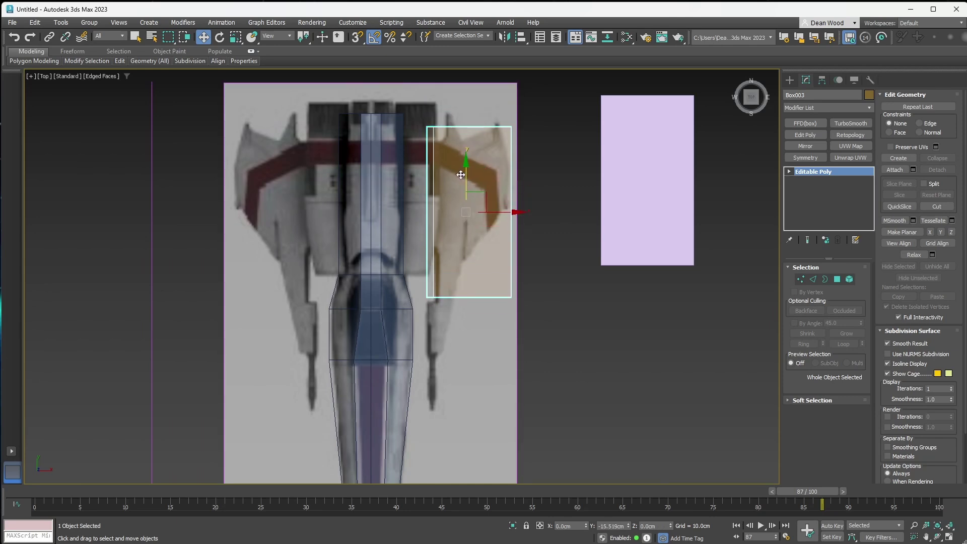
- Add an Edit Poly modifier to the original flat box and connect its four crosswise edges with a lengthwise middle loop
alt+middle_drag(483, 264, 645, 242)
click(640, 242)
scroll(619, 262, up, 4)
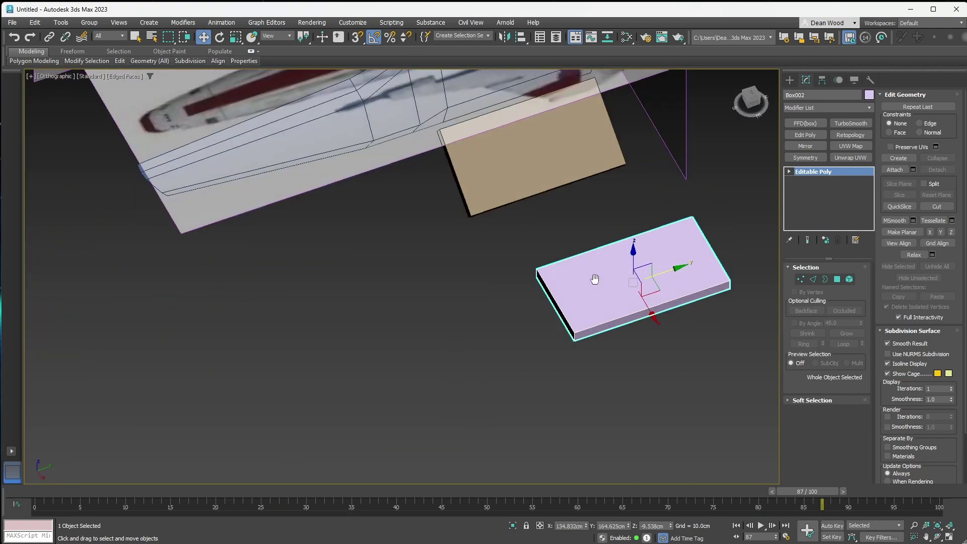
alt+middle_drag(595, 279, 632, 291)
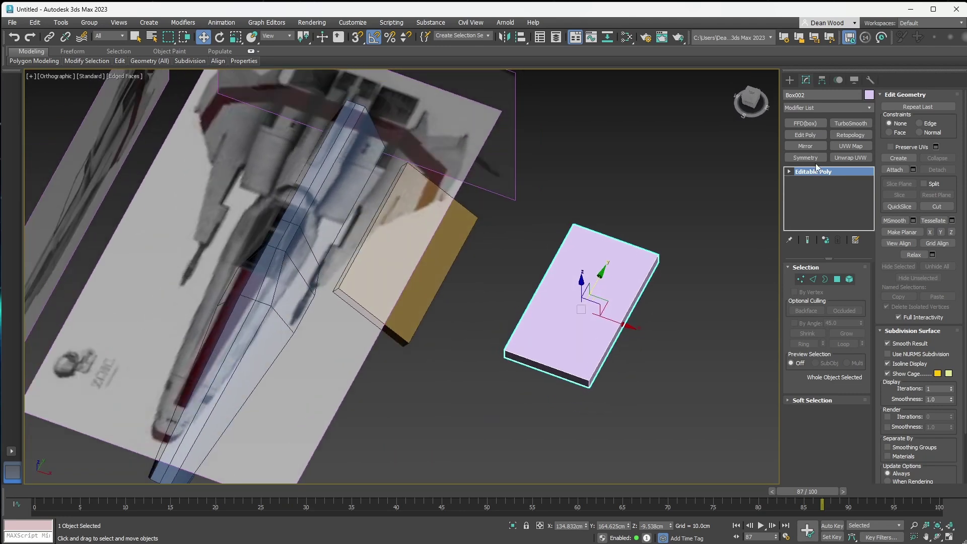
click(817, 136)
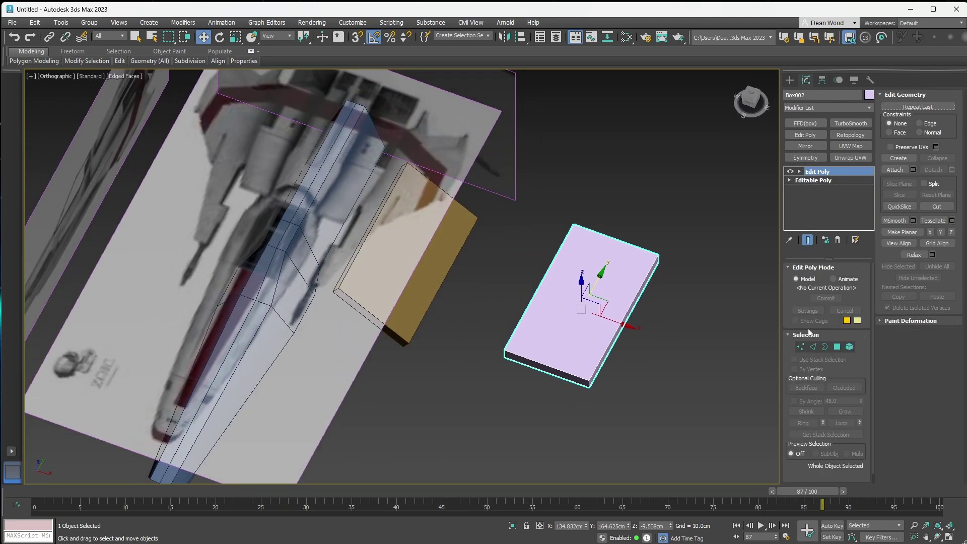
click(812, 347)
alt+middle_drag(615, 365, 640, 352)
drag(575, 435, 575, 435)
alt+middle_drag(575, 435, 687, 330)
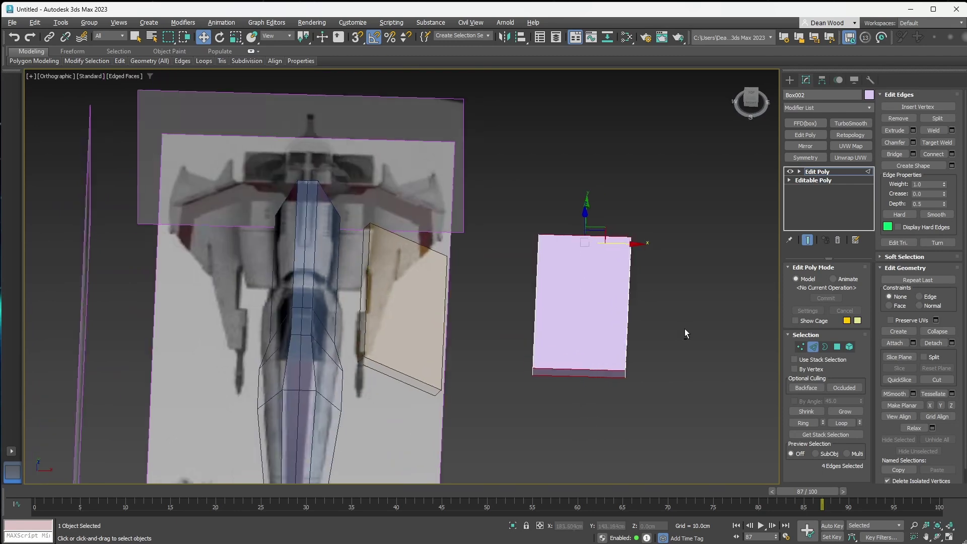
key(ctrl+shift+e)
- Try moving the two front vertices of the original box's middle loop sideways along X
key(1)
drag(592, 364, 578, 399)
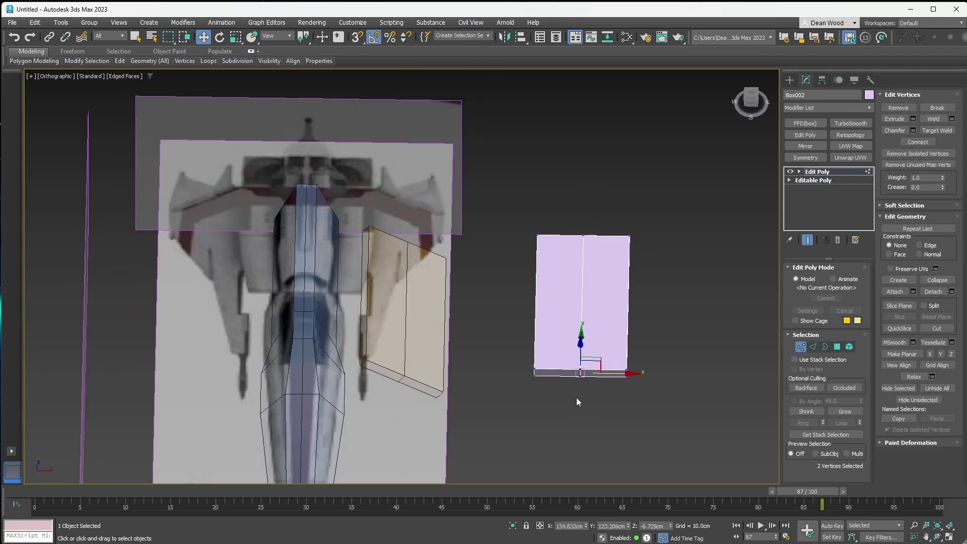
alt+middle_drag(579, 400, 609, 362)
drag(609, 363, 637, 360)
- Try sliding the two front middle vertices on the sloped wing instance with the Edge constraint on
alt+middle_drag(637, 361, 518, 302)
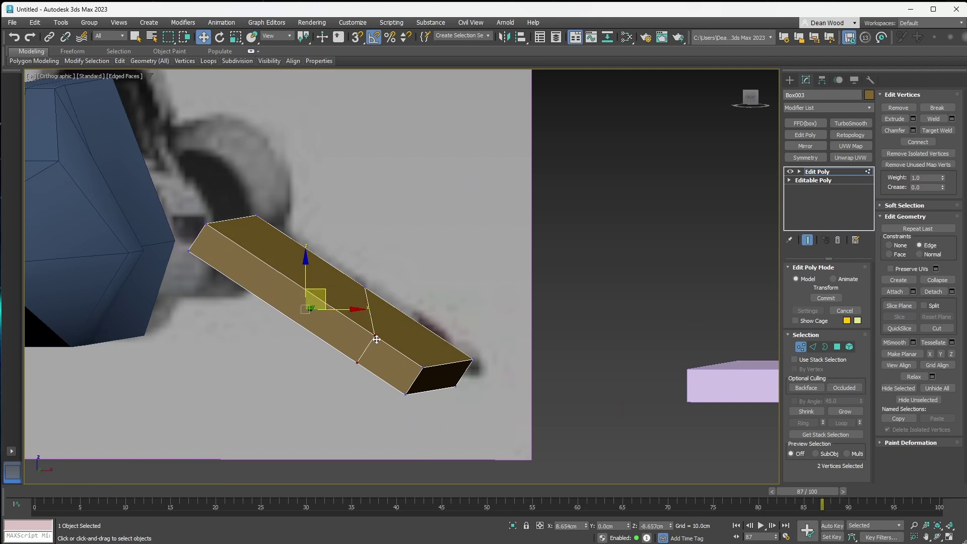
drag(369, 312, 360, 307)
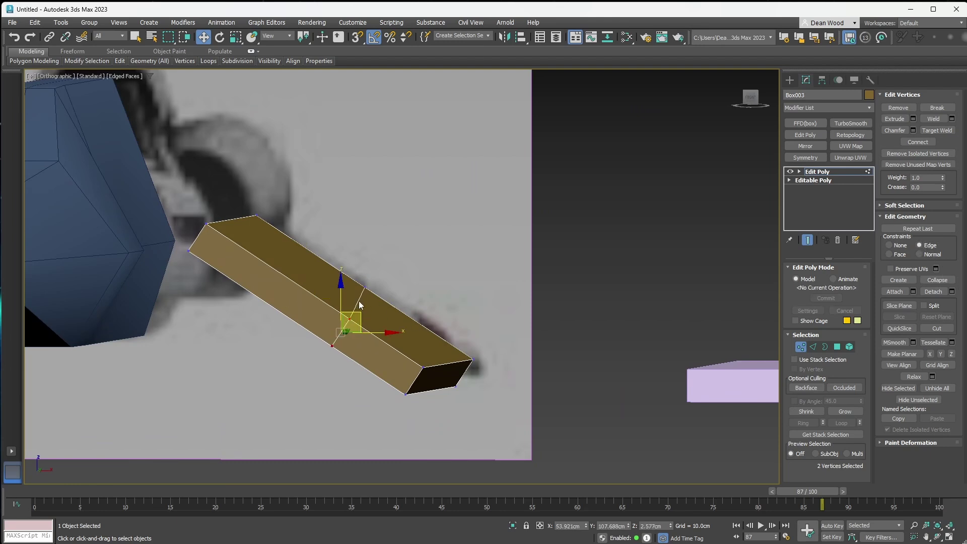
- Taper the flat wing box's front in the top view by moving its outer vertices about 45 cm and middle vertices about 21 cm back along Y
scroll(404, 291, down, 3)
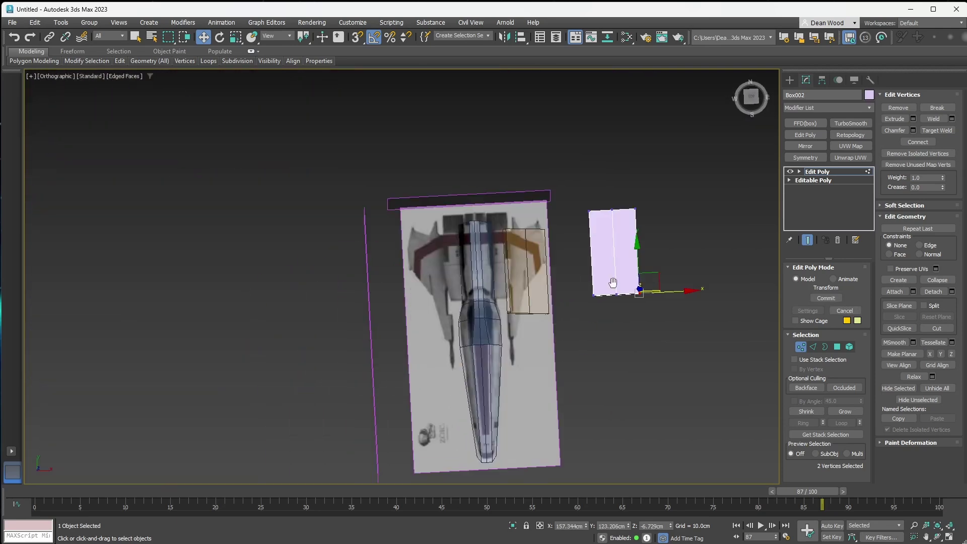
key(t)
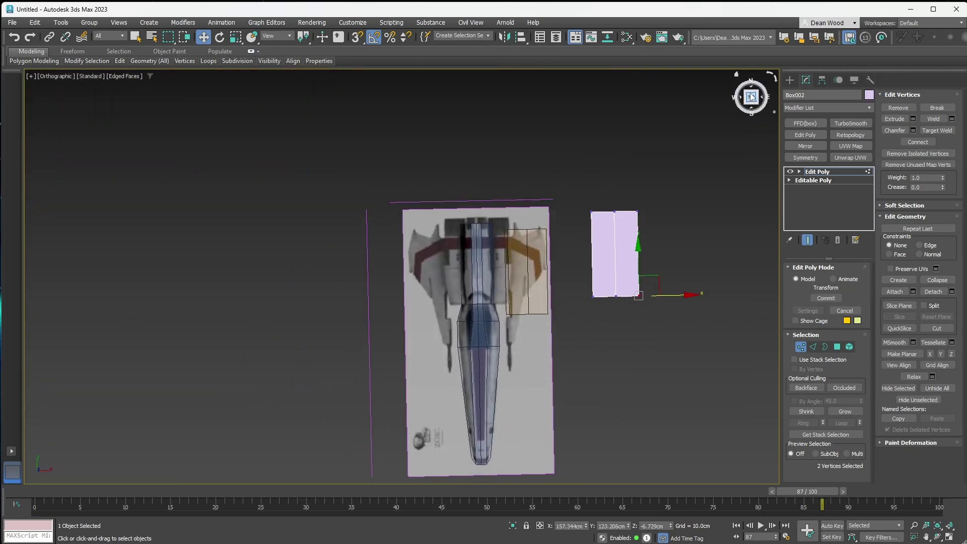
scroll(594, 270, up, 3)
drag(649, 292, 636, 193)
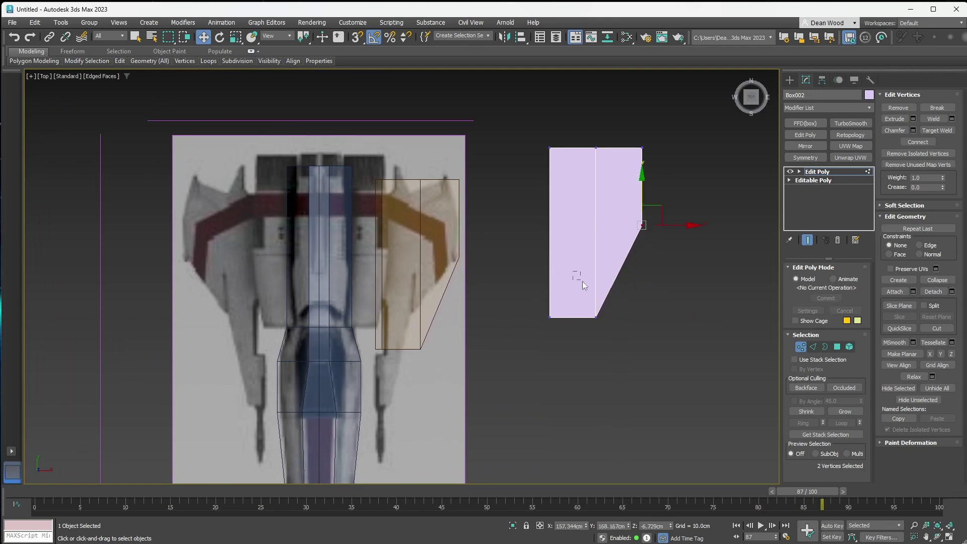
drag(593, 283, 593, 240)
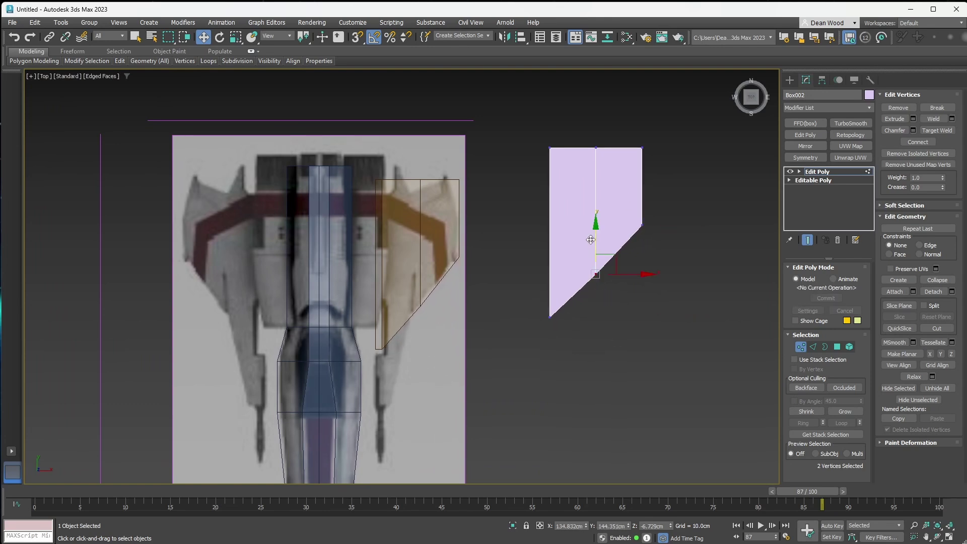
middle_drag(581, 124, 585, 156)
drag(641, 242, 589, 273)
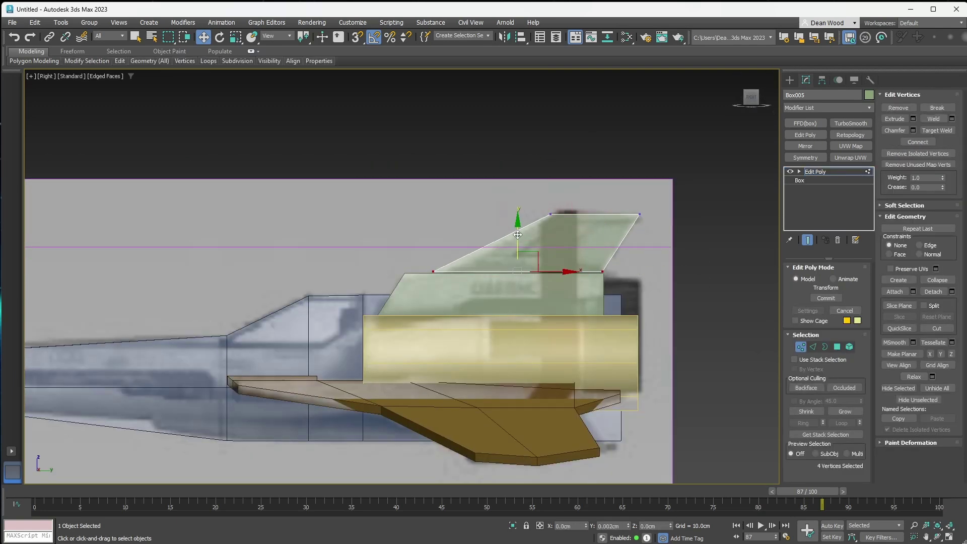
- Isolate the blocked-out Viper's fuselage, engines, wings and fin from the reference planes and the original flat box
key(f)
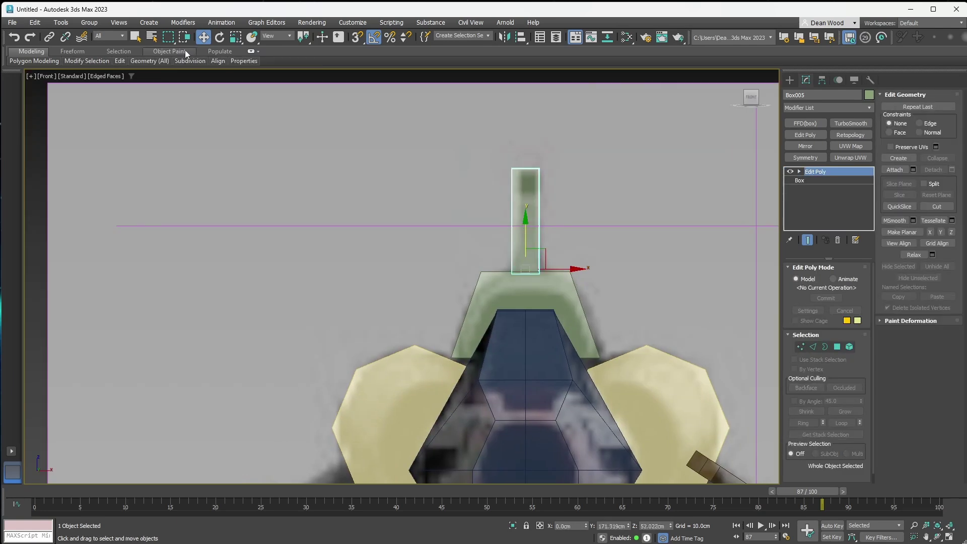
key(F12)
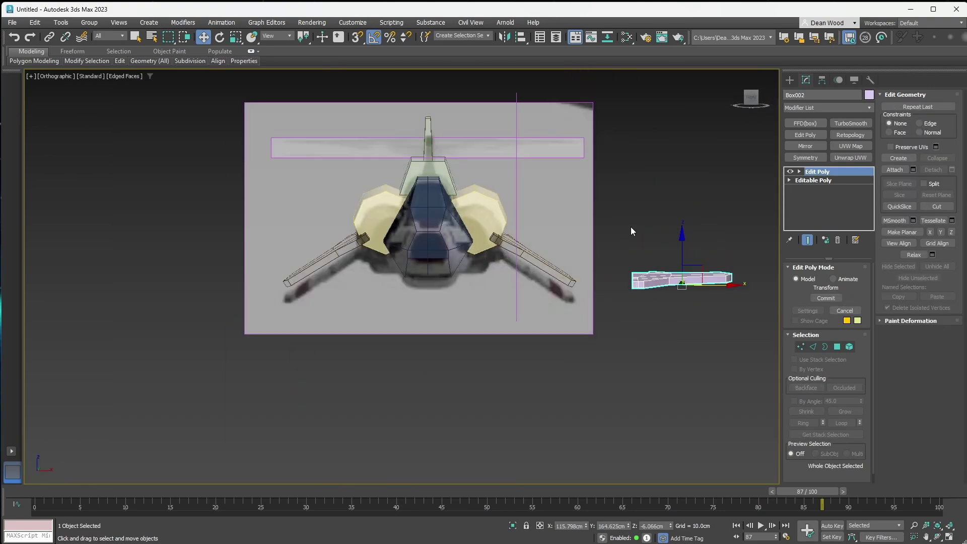
drag(457, 149, 624, 327)
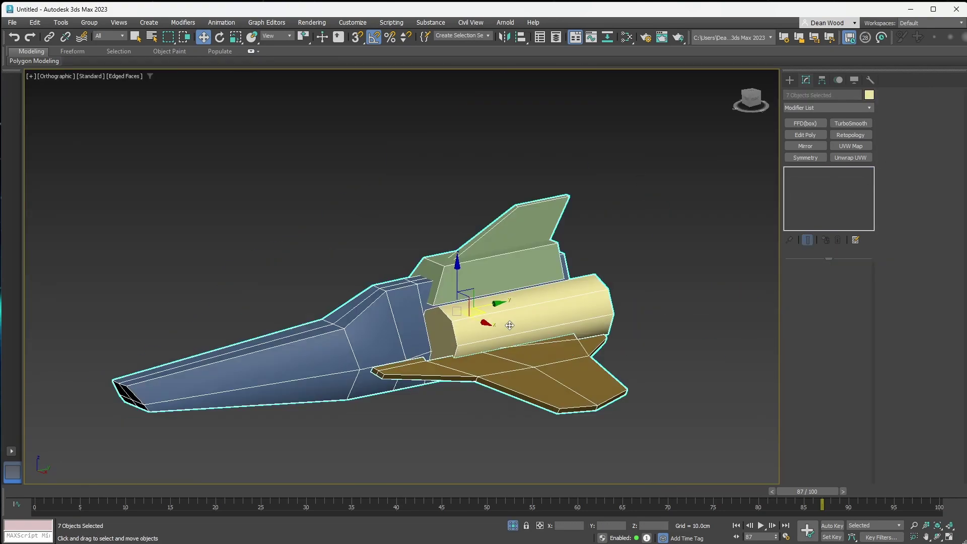
alt+middle_drag(579, 255, 608, 257)
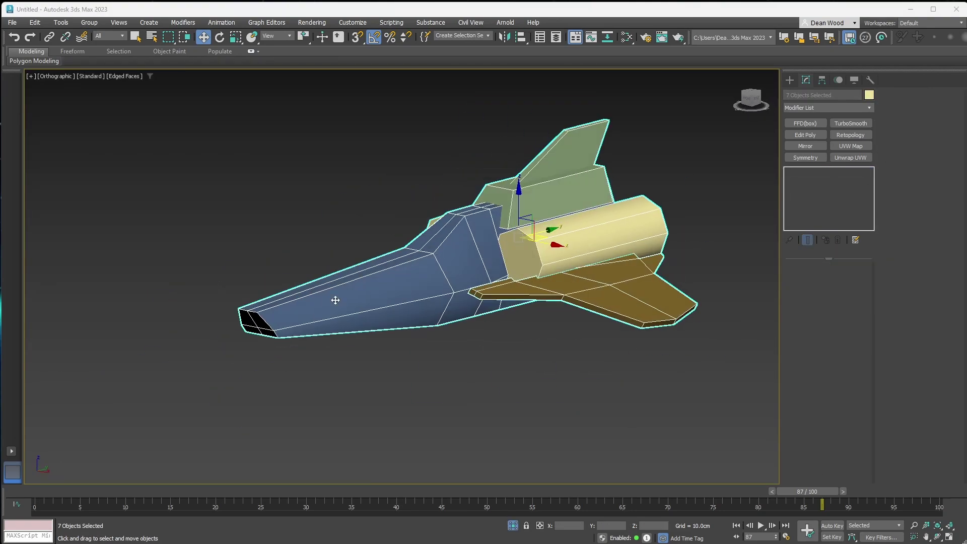
alt+middle_drag(335, 300, 496, 308)
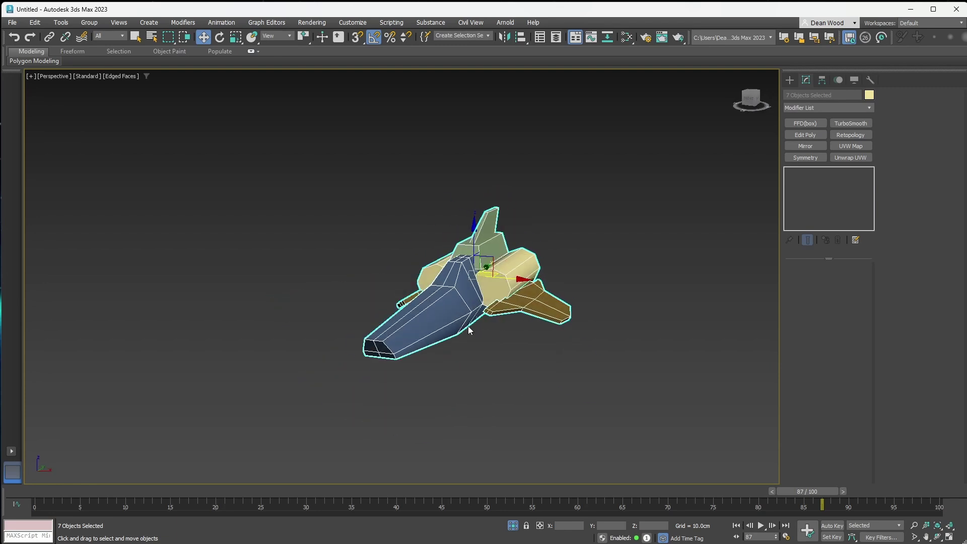
- Select the fuselage and slide its row of four upper side vertices slightly down along their edges with the Edge constraint
click(469, 330)
alt+middle_drag(468, 330, 536, 260)
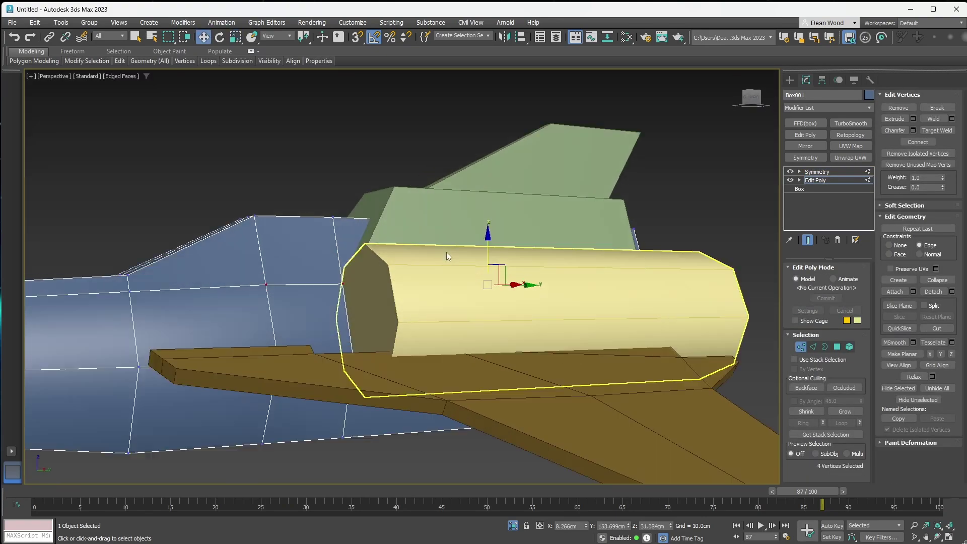
scroll(498, 264, up, 3)
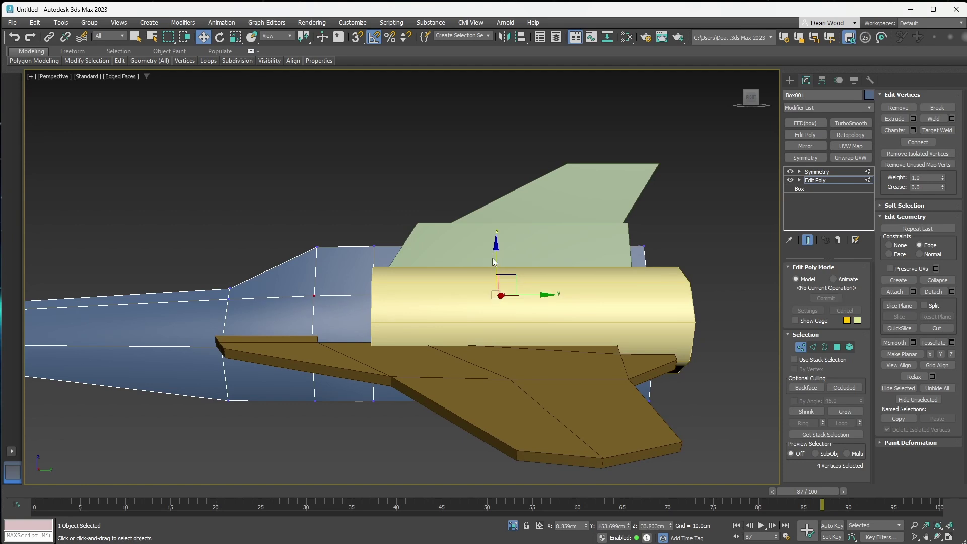
scroll(492, 258, down, 3)
scroll(337, 292, down, 1)
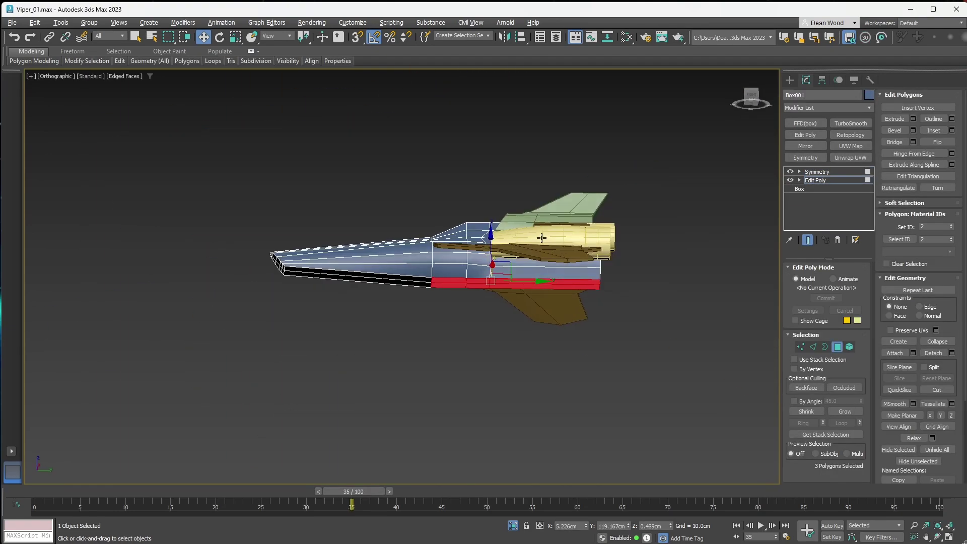
- Add a one-segment support loop to the fuselage at slide -94 and adjust the corner vertex of the stepped belly along its edges
alt+middle_drag(542, 238, 590, 278)
click(637, 196)
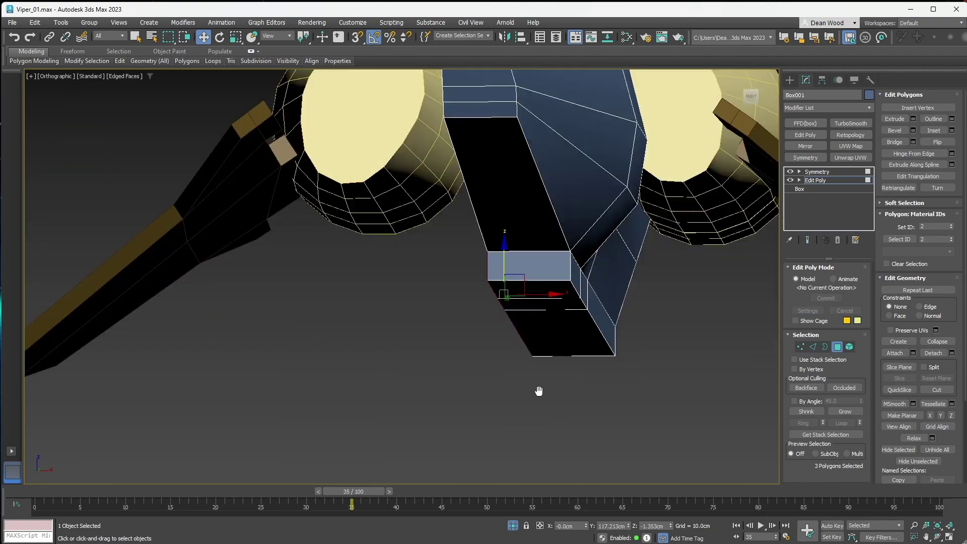
alt+middle_drag(537, 388, 424, 312)
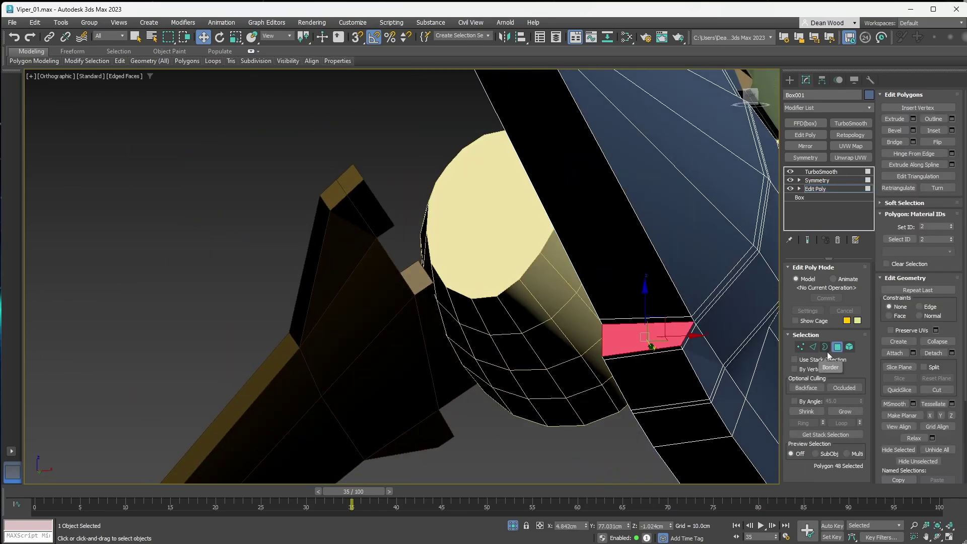
scroll(656, 290, up, 4)
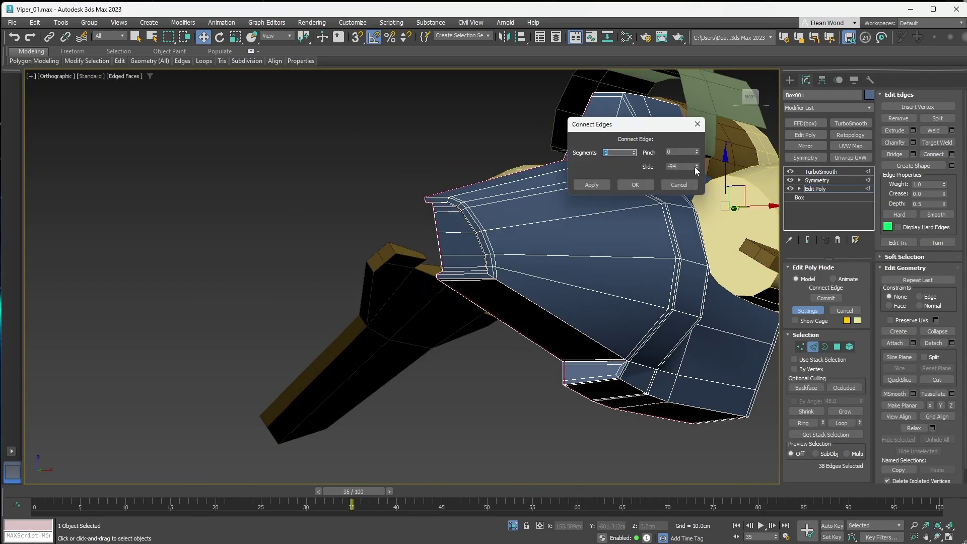
drag(60, 296, 343, 368)
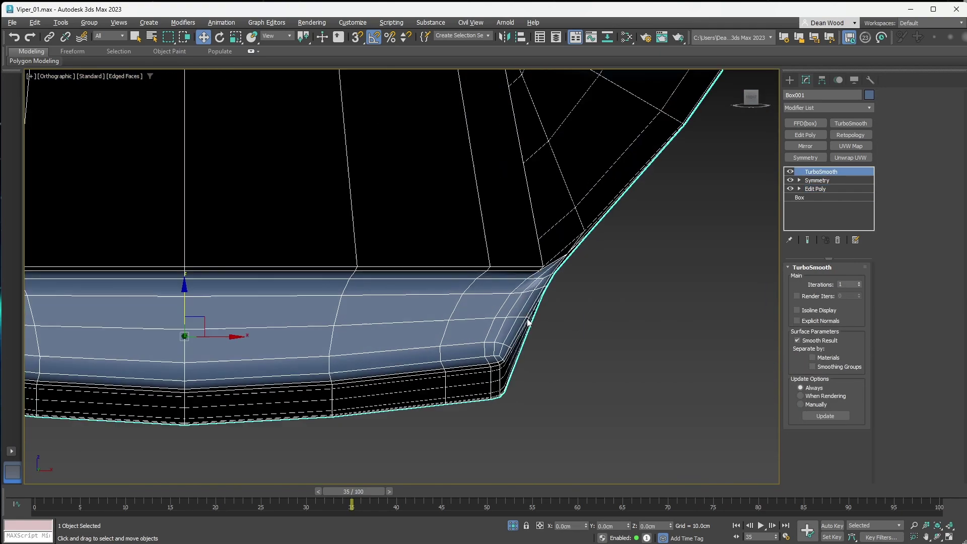
drag(274, 302, 457, 415)
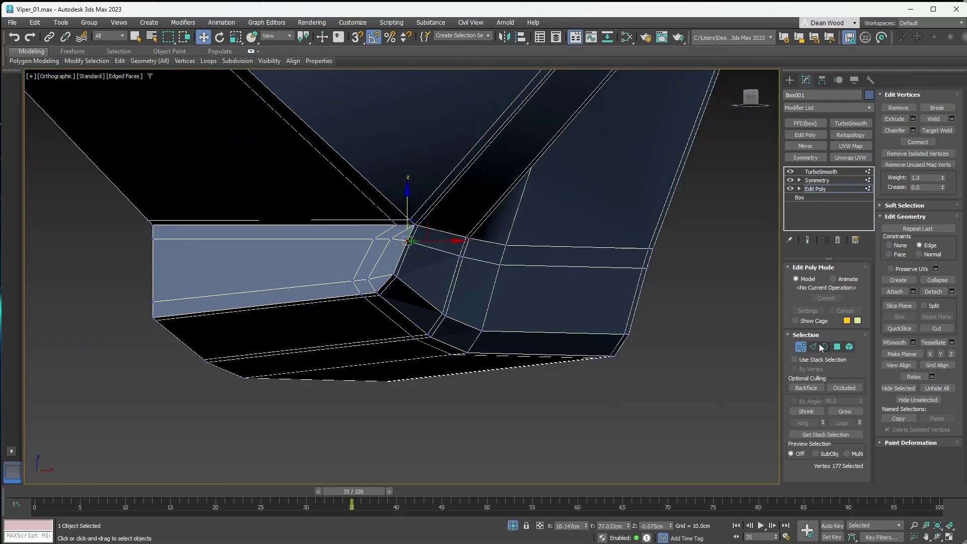
drag(494, 262, 496, 263)
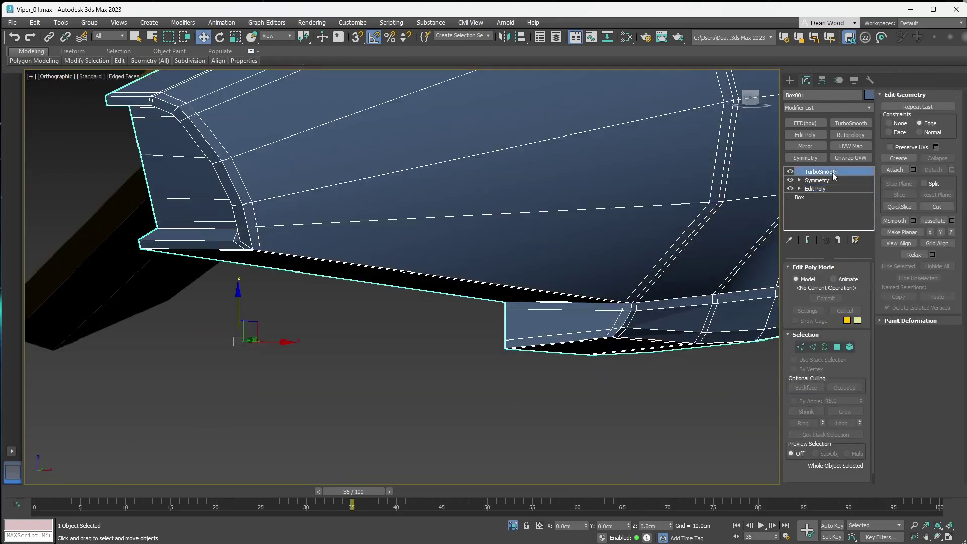
drag(529, 206, 666, 381)
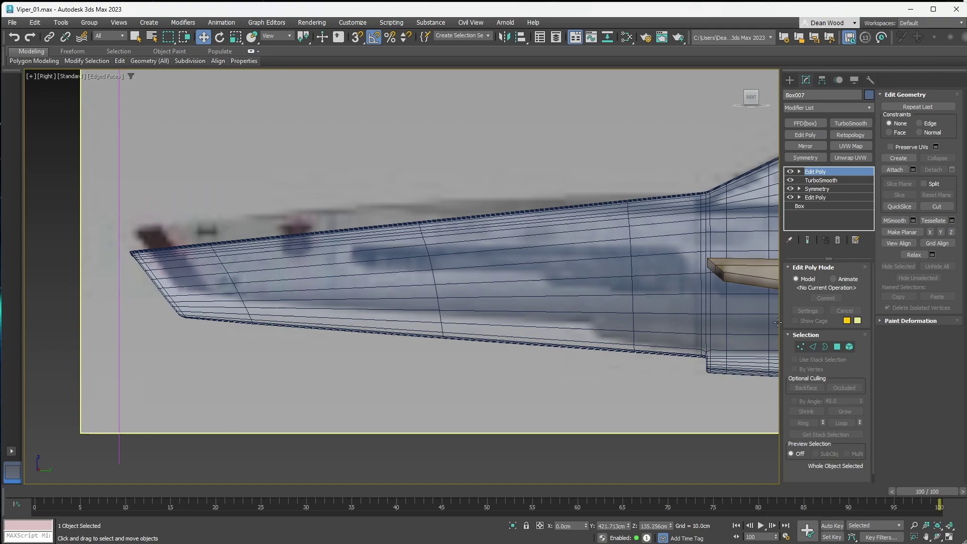
- Adjust the front rim vertex of the side engine cylinder where it meets the fuselage
click(800, 346)
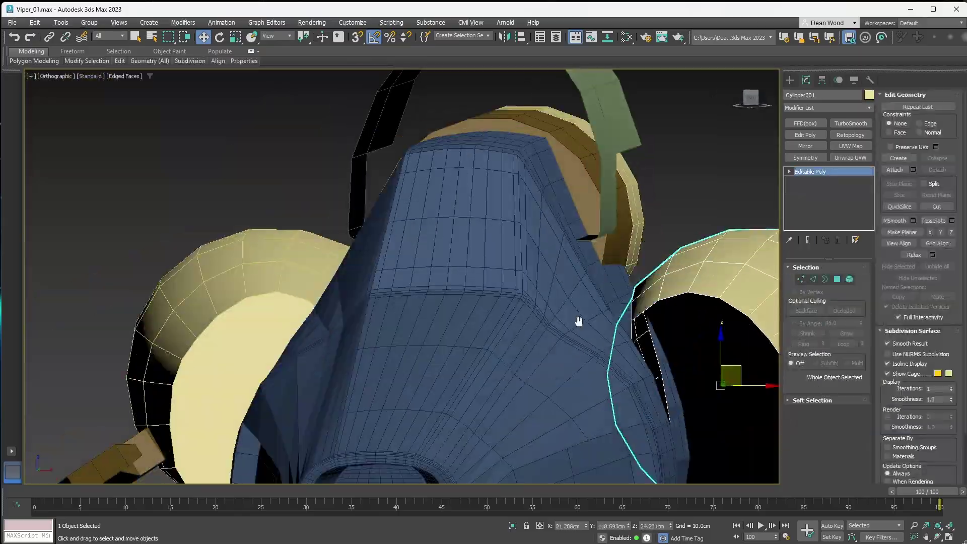
scroll(579, 317, up, 5)
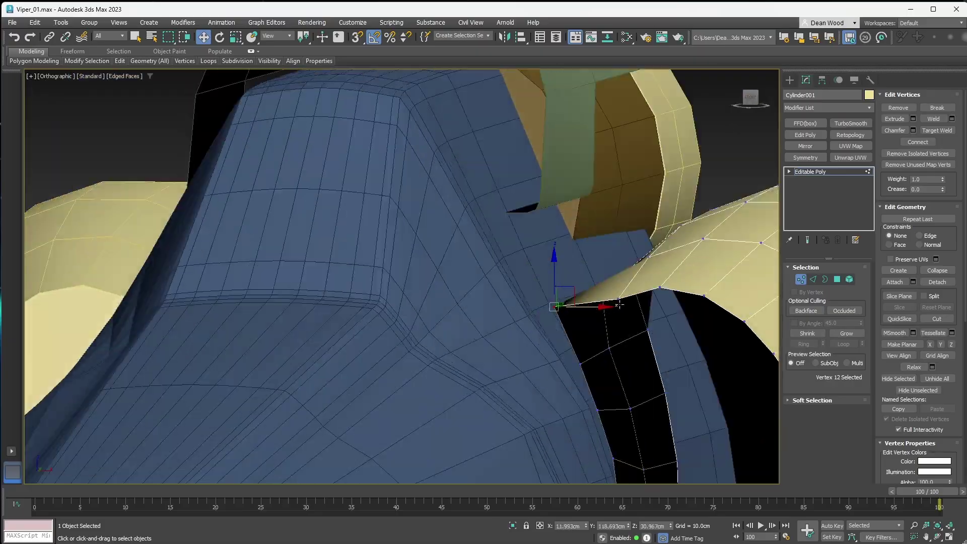
scroll(589, 278, up, 8)
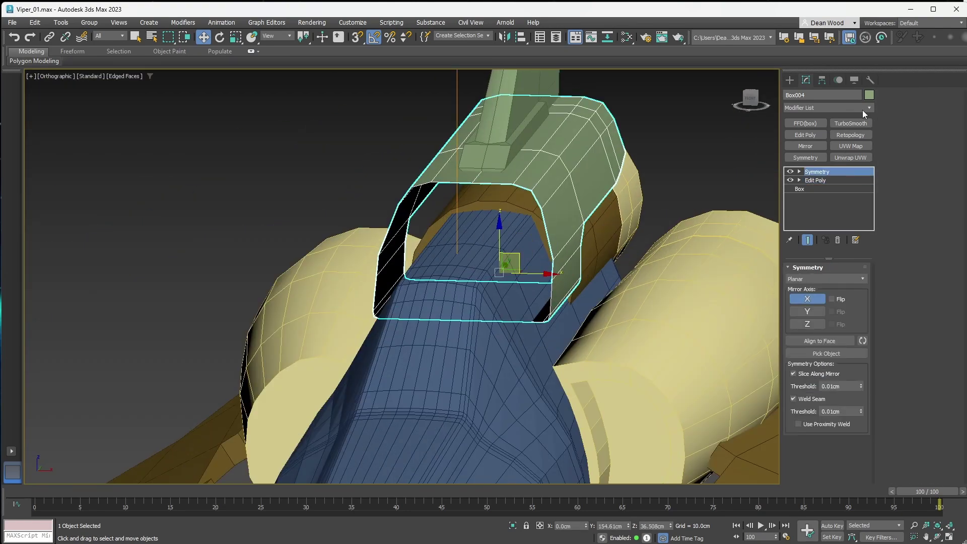
- Add a Shell modifier to the mirrored dorsal cover behind the canopy and set its inner amount to about 1.6 cm
click(859, 108)
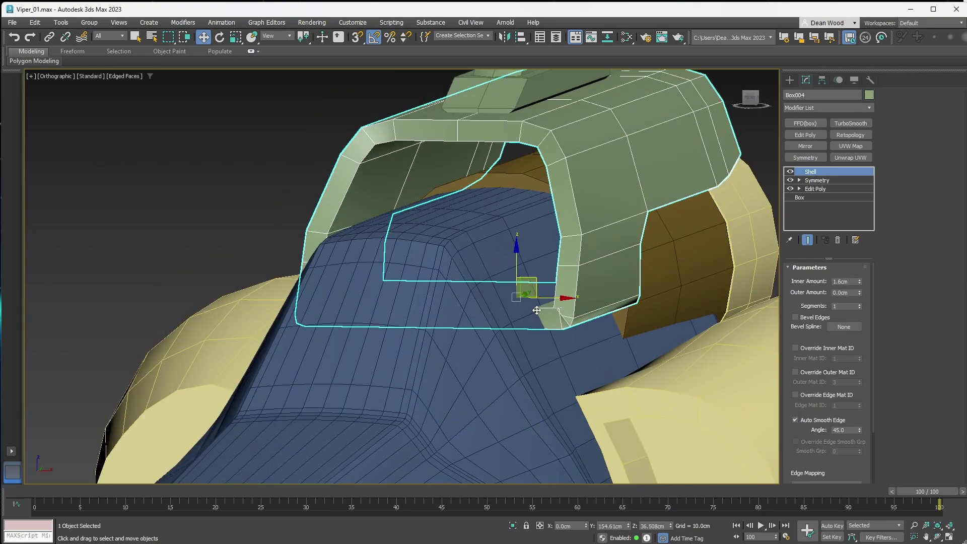
drag(859, 281, 860, 342)
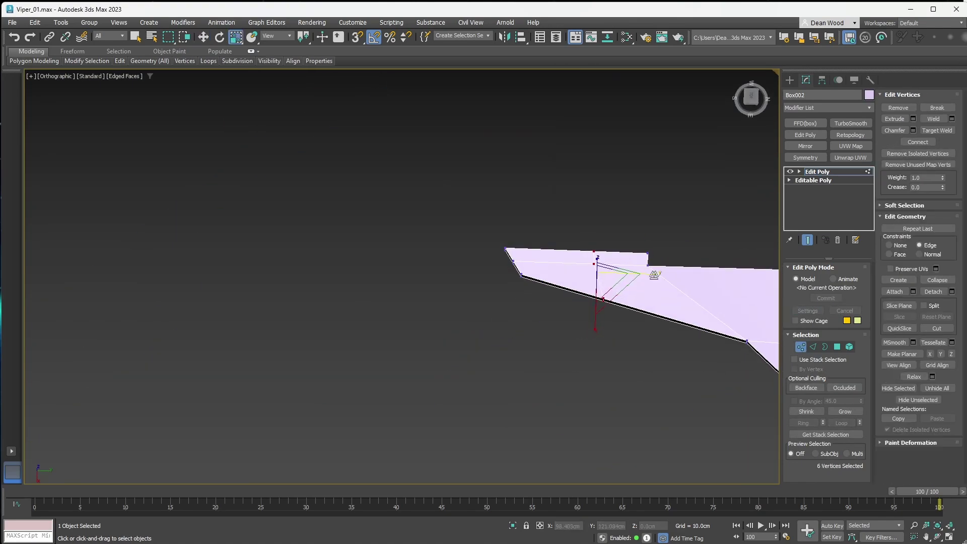
- Pick a vertex on the fuselage side just ahead of the engine cylinder for reshaping
click(837, 348)
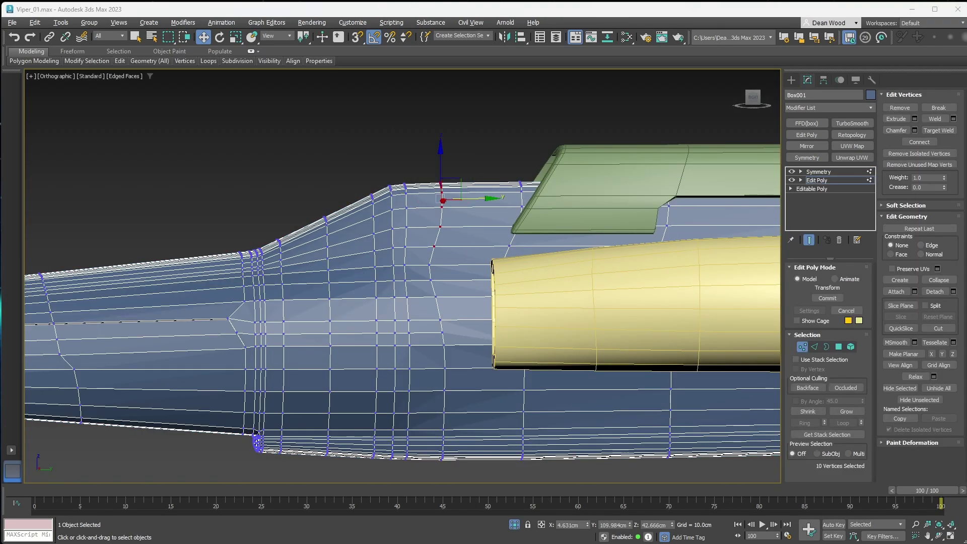
click(442, 226)
scroll(445, 267, up, 5)
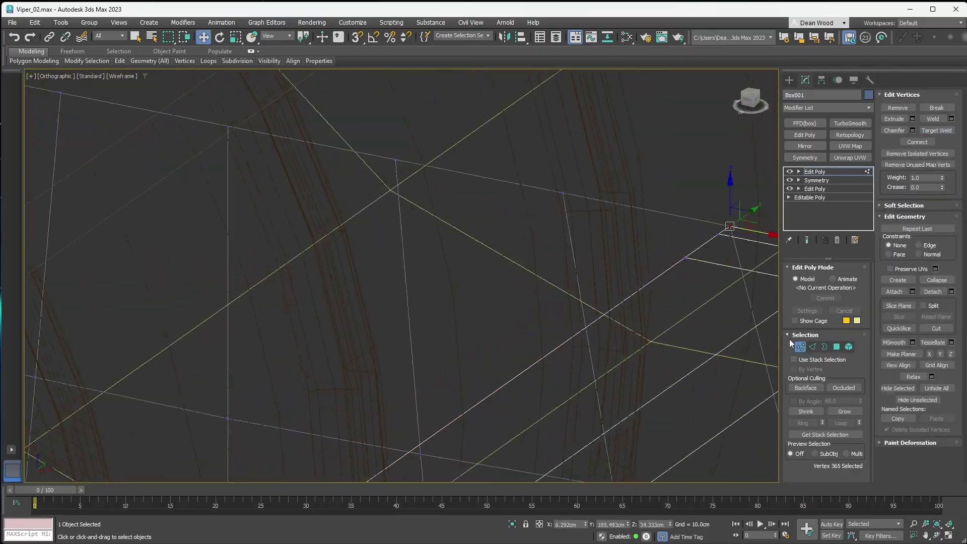
key(t)
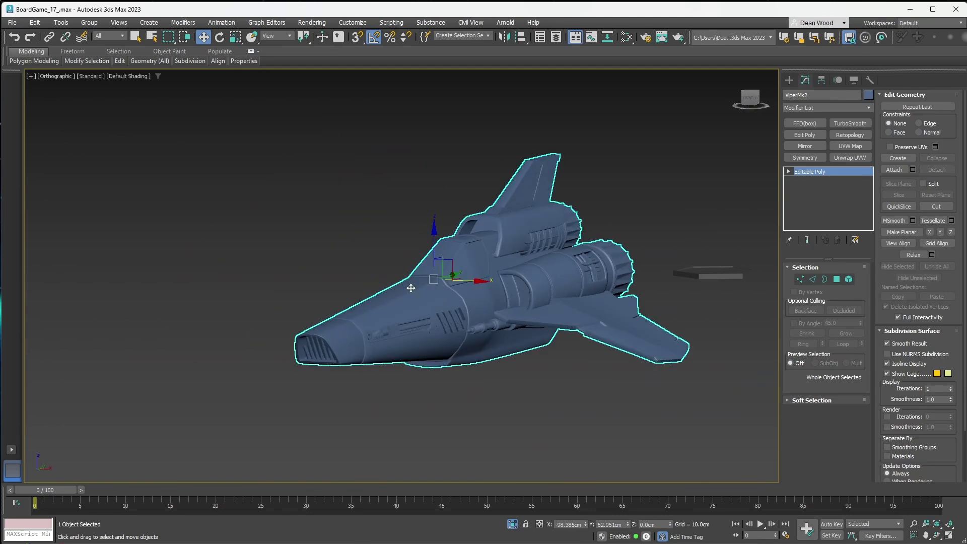
- Duplicate the finished ViperMk2 model about 116 cm along X so the copy lies over the hexagonal base plate
alt+middle_drag(412, 295, 475, 313)
scroll(507, 305, down, 3)
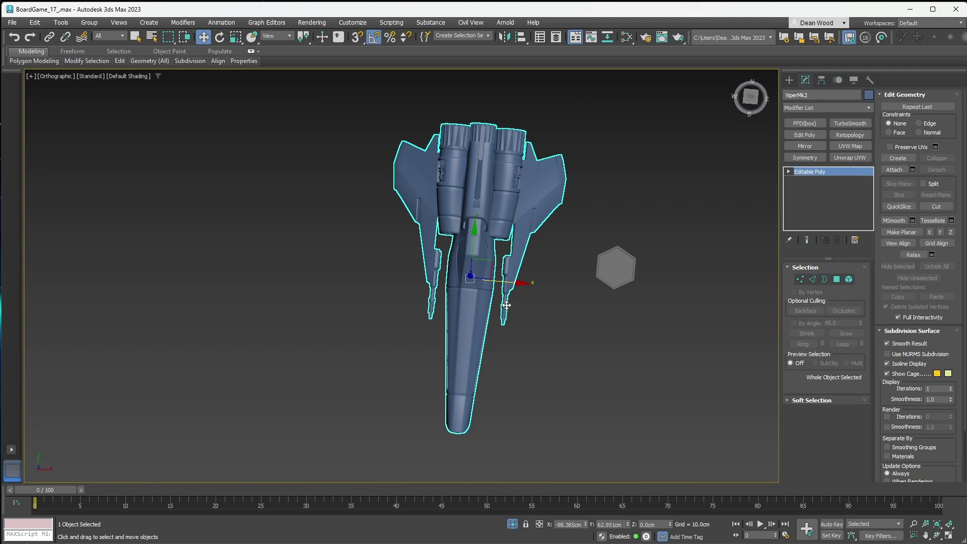
click(617, 264)
scroll(656, 304, up, 5)
scroll(600, 248, down, 2)
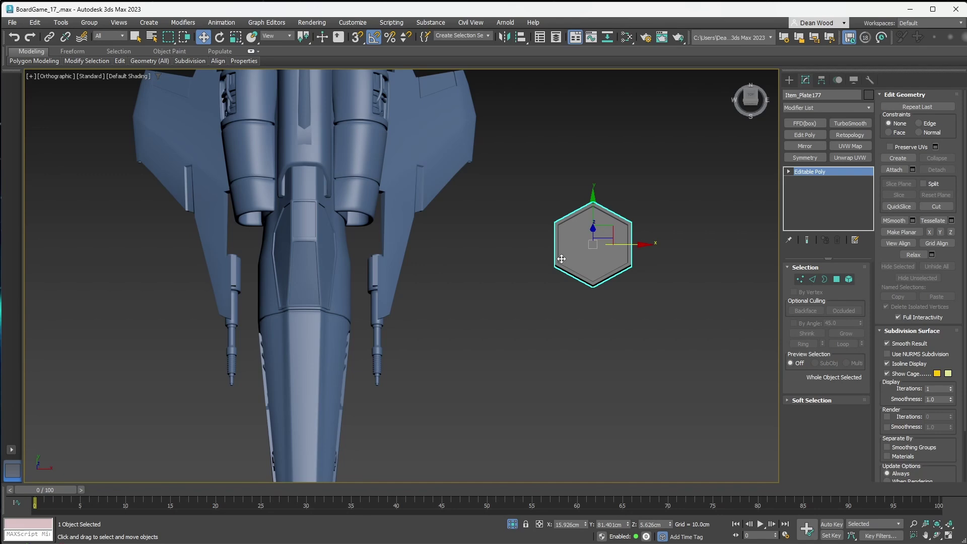
drag(529, 132, 433, 168)
mouse_move(332, 277)
mouse_down()
mouse_move(652, 277)
mouse_move(333, 277)
mouse_move(624, 279)
mouse_up()
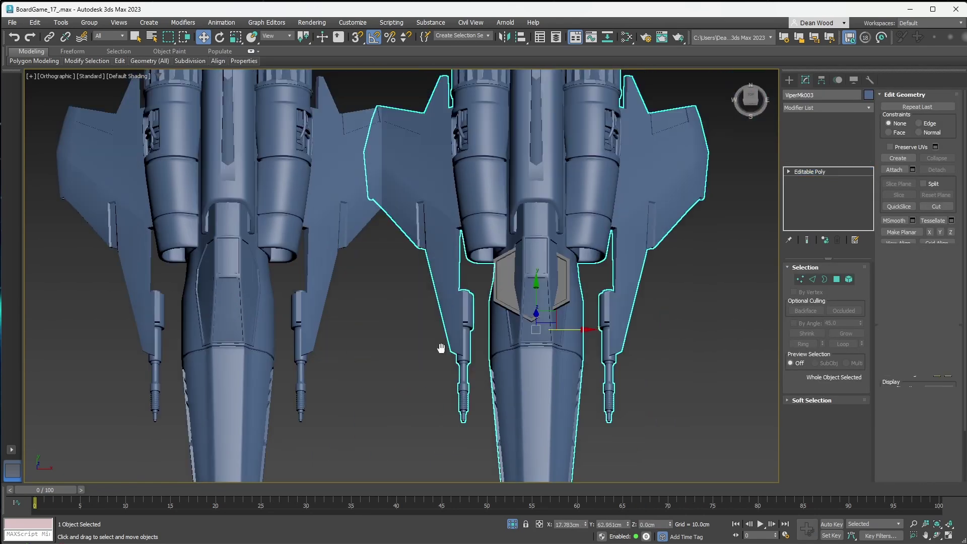
- Scale the copied Viper down uniformly to about 36.8 percent with the scale transform type-in open
alt+middle_drag(443, 346, 425, 186)
scroll(425, 186, down, 3)
key(r)
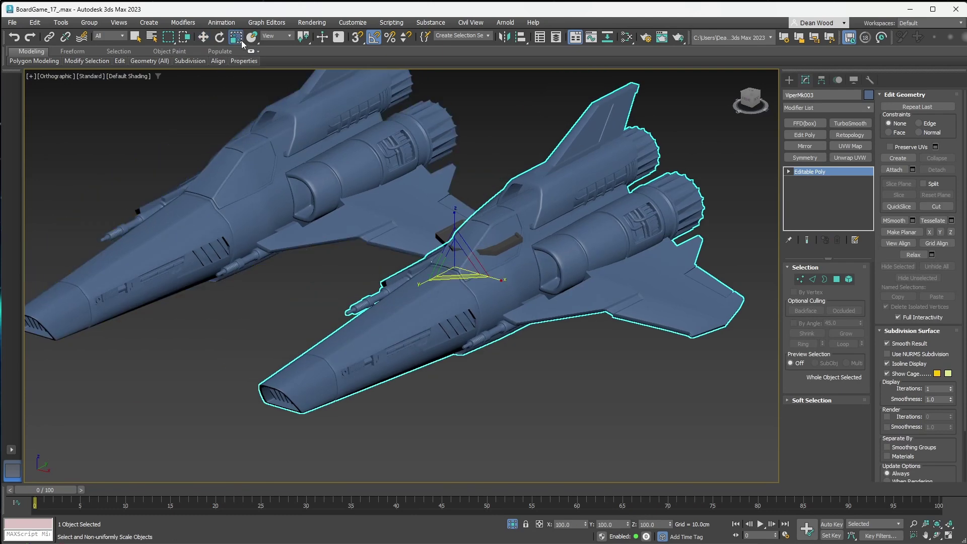
key(F12)
drag(446, 279, 504, 353)
scroll(517, 361, up, 5)
scroll(517, 361, up, 3)
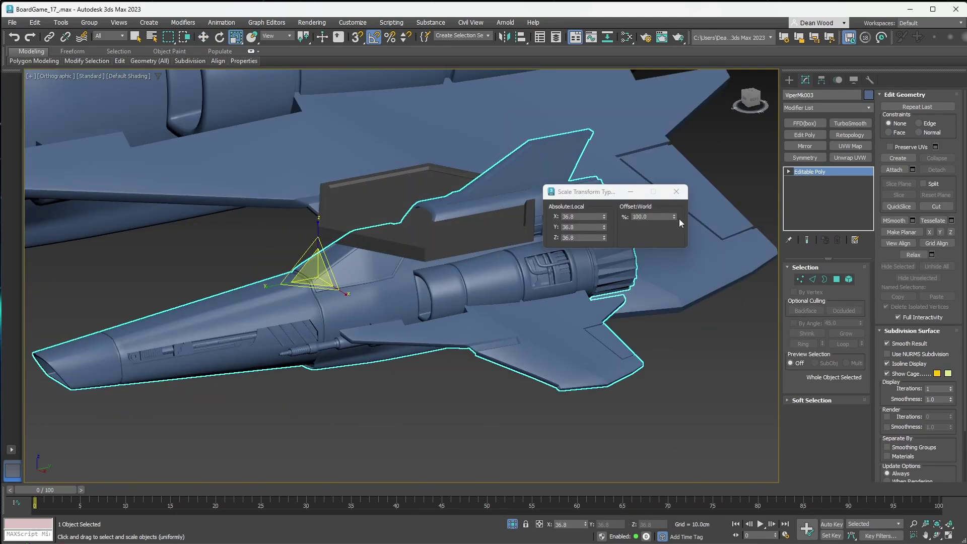
- Shrink the copied Viper further toward the base plate's size and set its absolute scale to 12 percent
key(w)
alt+middle_drag(517, 361, 493, 262)
alt+middle_drag(668, 218, 552, 242)
text(1)
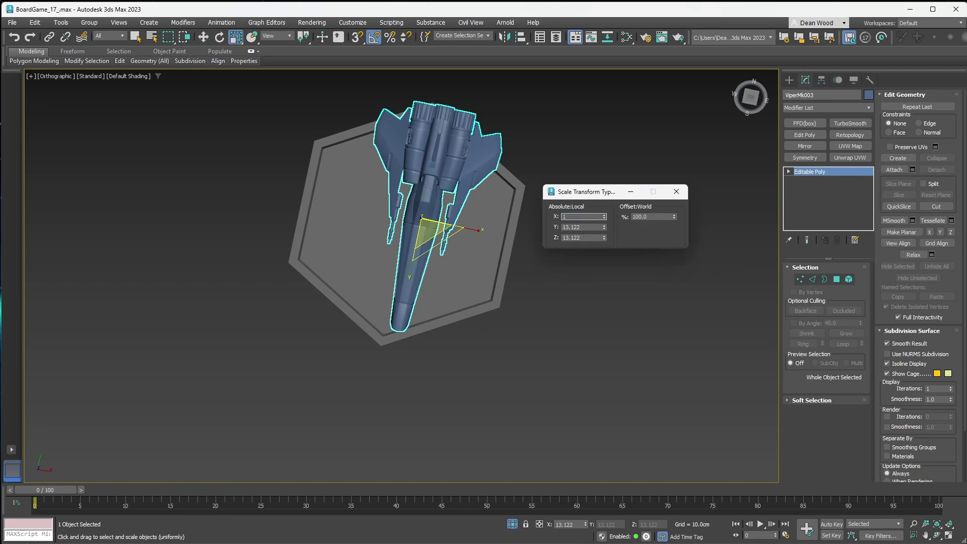
text(2)
key(Tab)
text(12)
- Move the scaled Viper over the hexagonal base plate's centre, at X 15.925, Y 80.688 and Z 10.498 cm
alt+middle_drag(443, 282, 398, 220)
key(w)
drag(398, 220, 398, 239)
alt+middle_drag(397, 240, 523, 264)
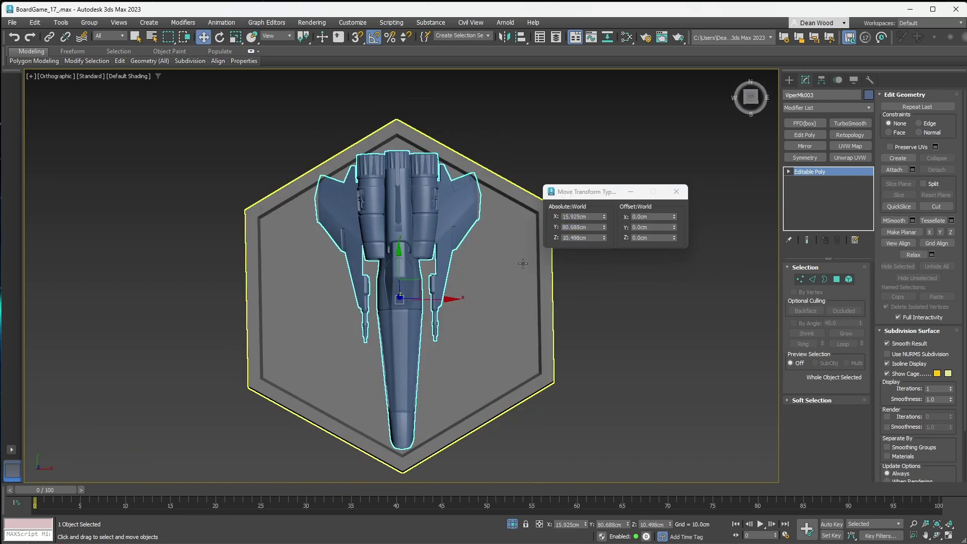
- Check the Viper's fit on the hexagonal plate from an angle and set its absolute scale to 13 percent
click(676, 192)
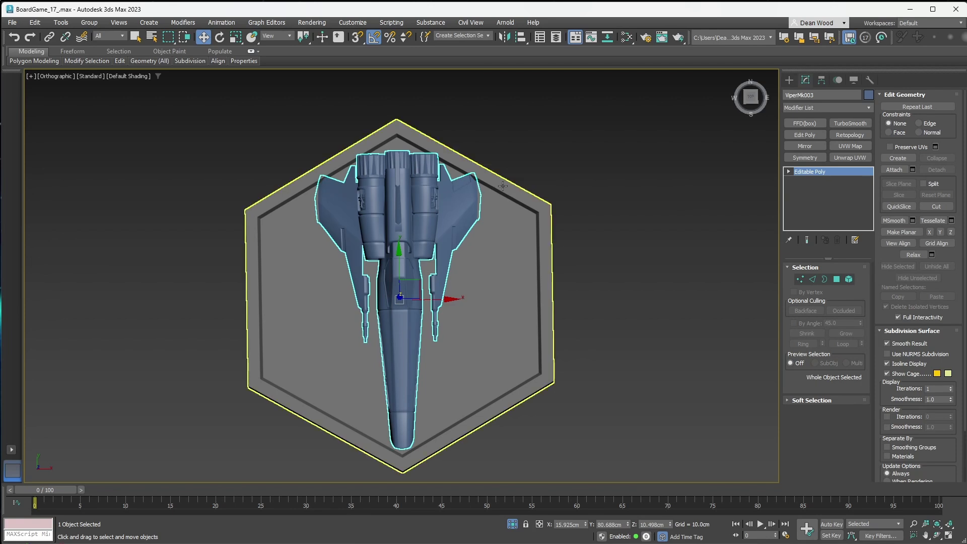
key(ctrl+d)
alt+middle_drag(438, 194, 539, 230)
click(545, 286)
key(shift+z)
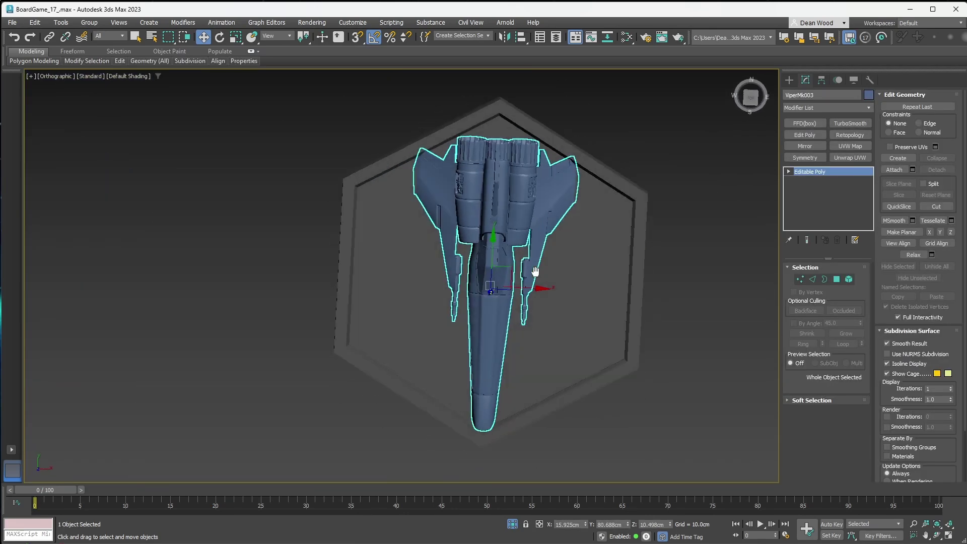
right_click(235, 38)
text(13)
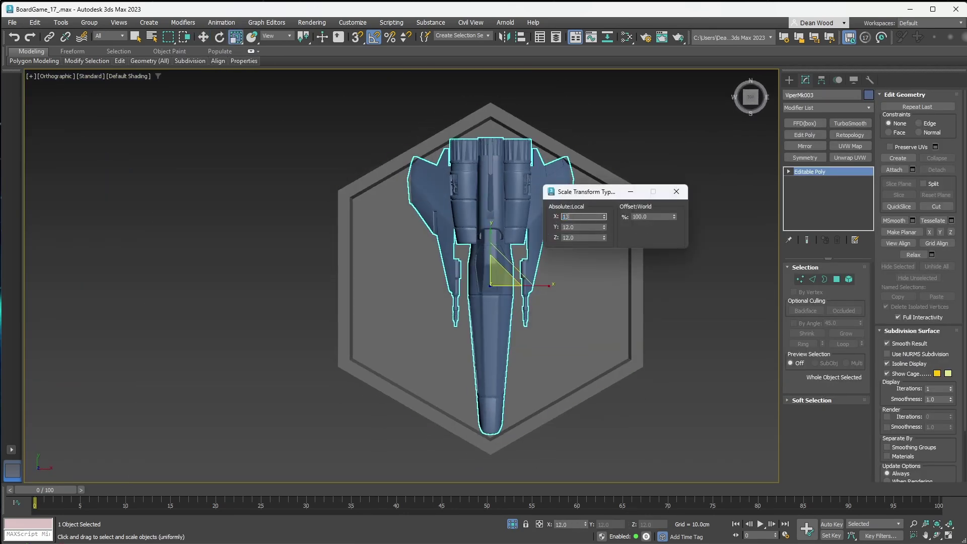
key(Tab)
text(13)
key(Tab)
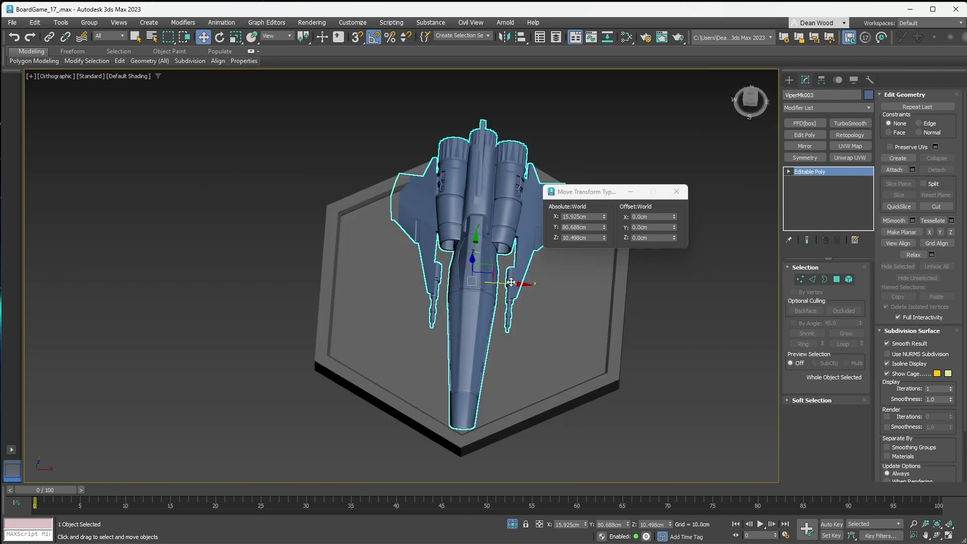
- Duplicate the Viper along X so the copy lies over the hexagonal plate, and scale that copy to 10 percent
shift+drag(245, 251, 378, 251)
click(486, 320)
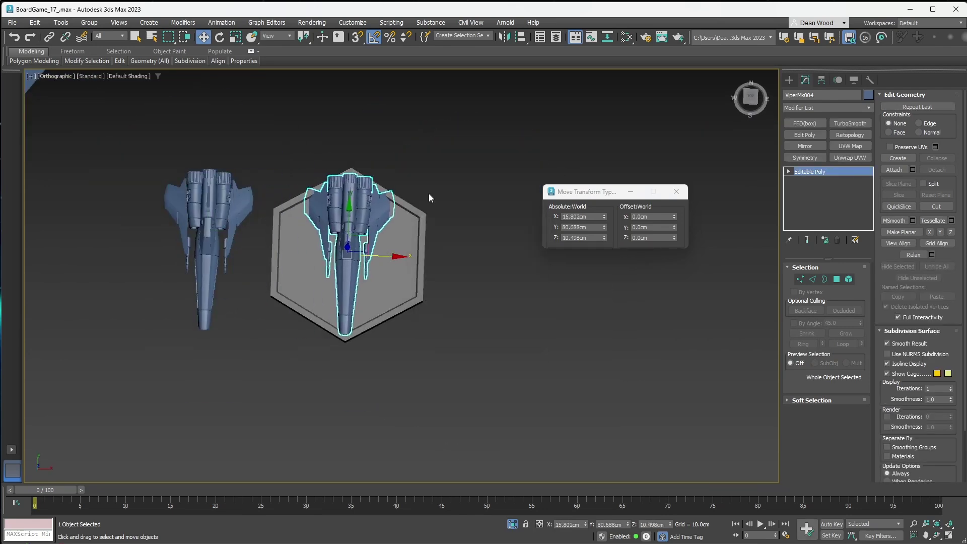
key(z)
key(r)
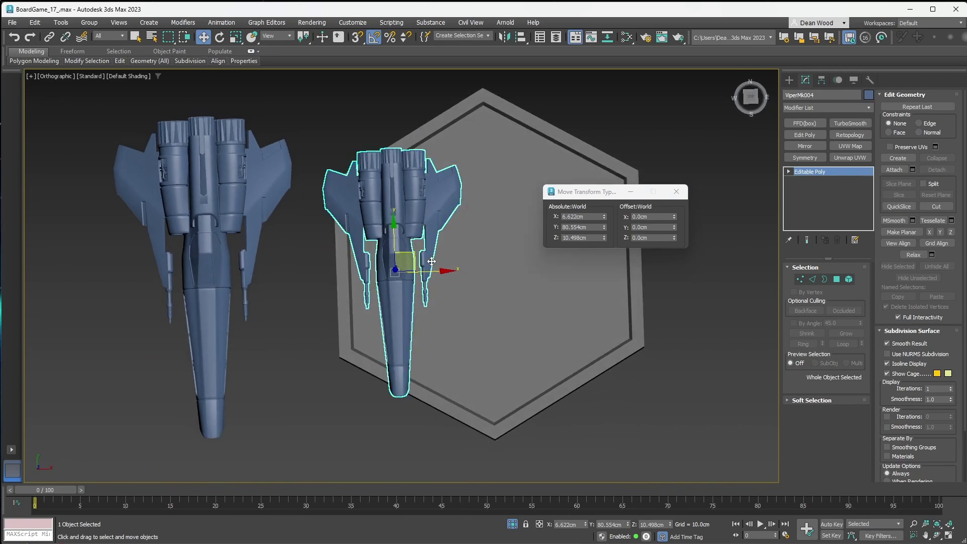
- Duplicate the 10 percent Viper along X to the other side of the plate and set the new copy's absolute scale to 8 percent
shift+drag(437, 275, 598, 270)
click(486, 320)
text(r)
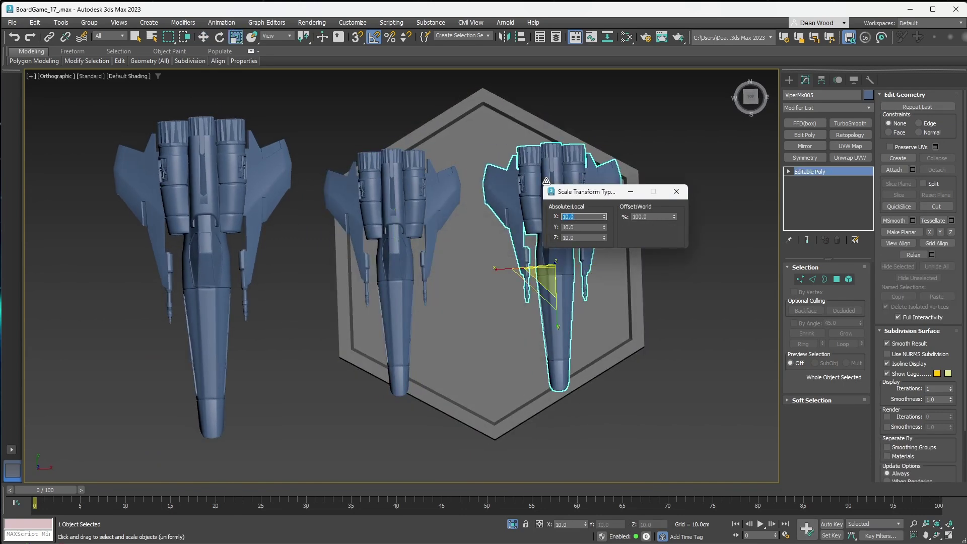
text(8)
key(Tab)
click(689, 190)
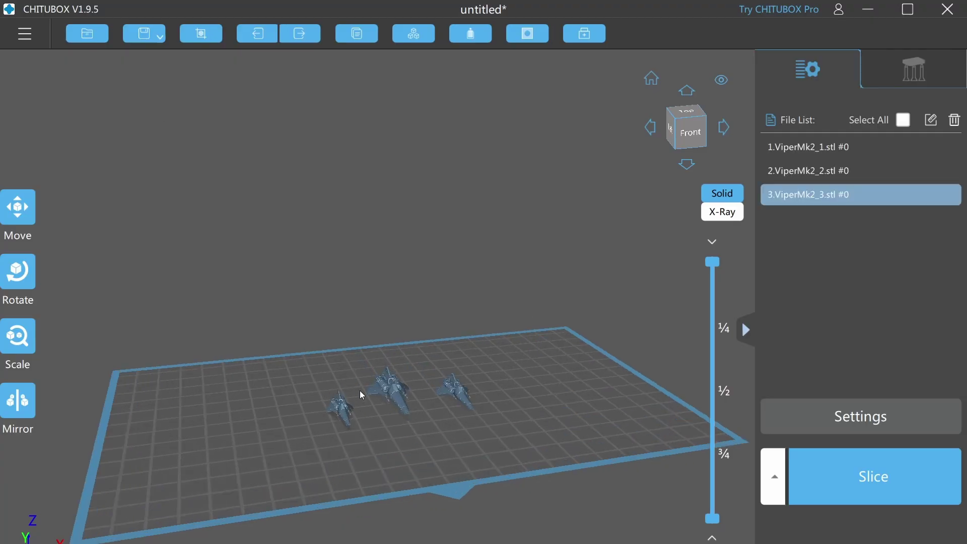
- Switch to CHITUBOX and select all three models, ViperMk2_1.stl, ViperMk2_2.stl and ViperMk2_3.stl, for rotation
drag(361, 393, 312, 432)
scroll(313, 431, up, 6)
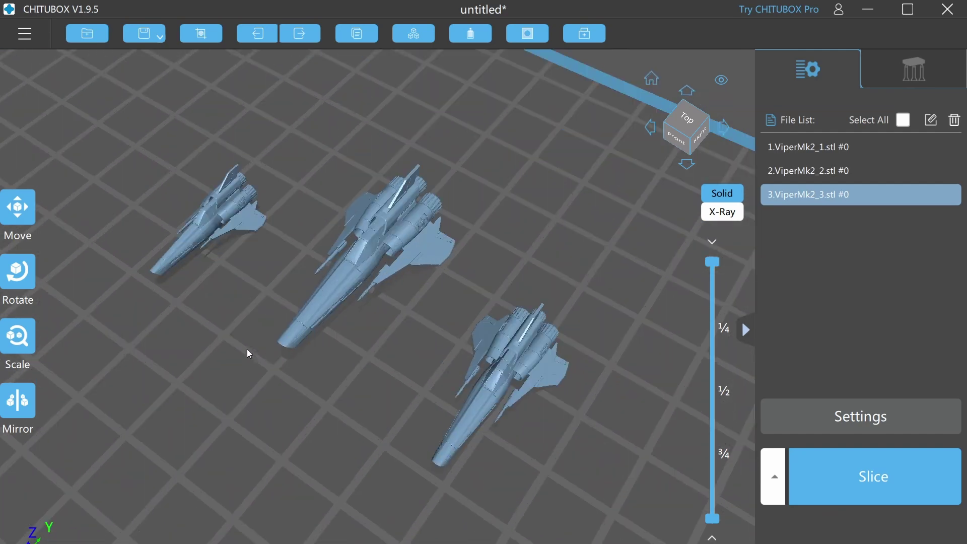
drag(250, 354, 344, 347)
shift+click(826, 148)
click(701, 129)
click(18, 272)
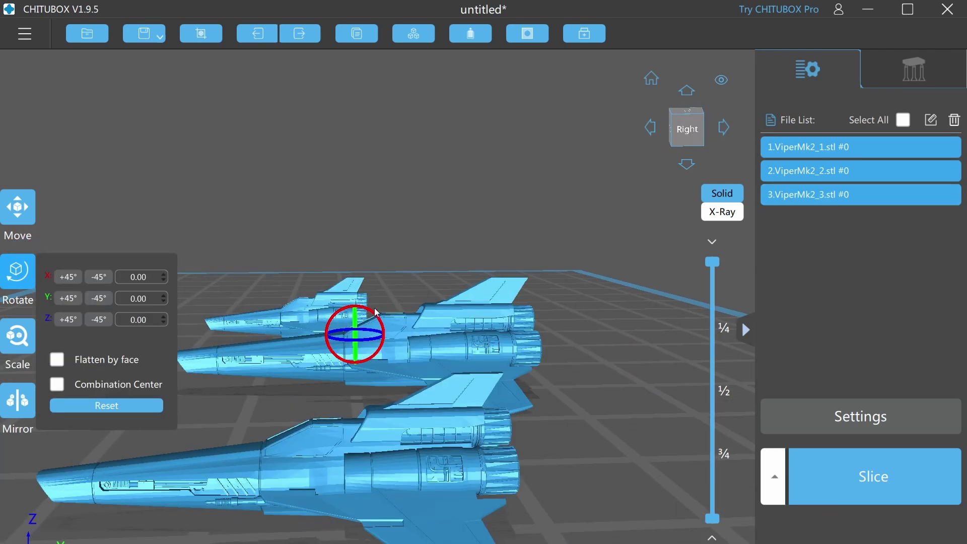
- Rotate the three selected Vipers about X to about -56 degrees so their noses point upward
click(19, 207)
click(29, 269)
click(97, 275)
scroll(380, 323, down, 3)
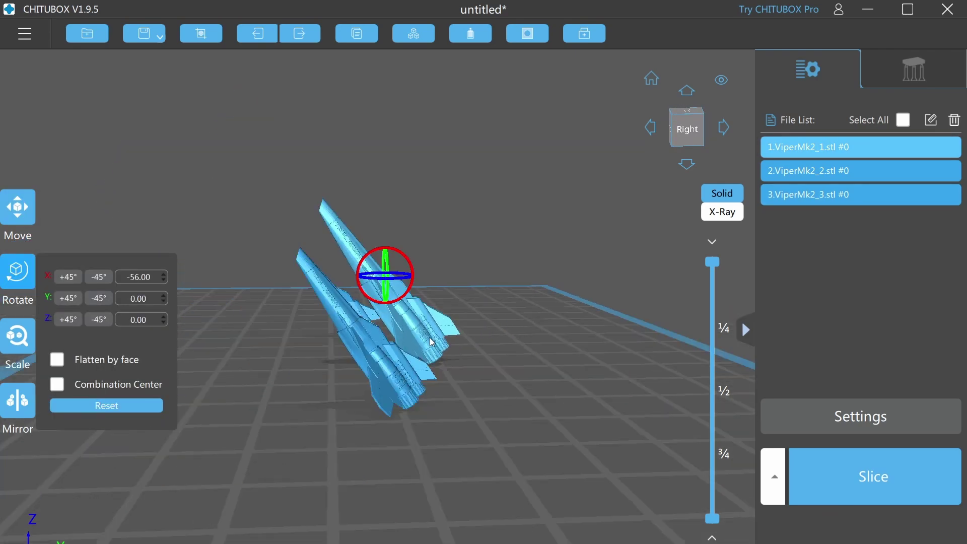
drag(379, 323, 421, 351)
key(r)
click(681, 134)
drag(411, 274, 431, 209)
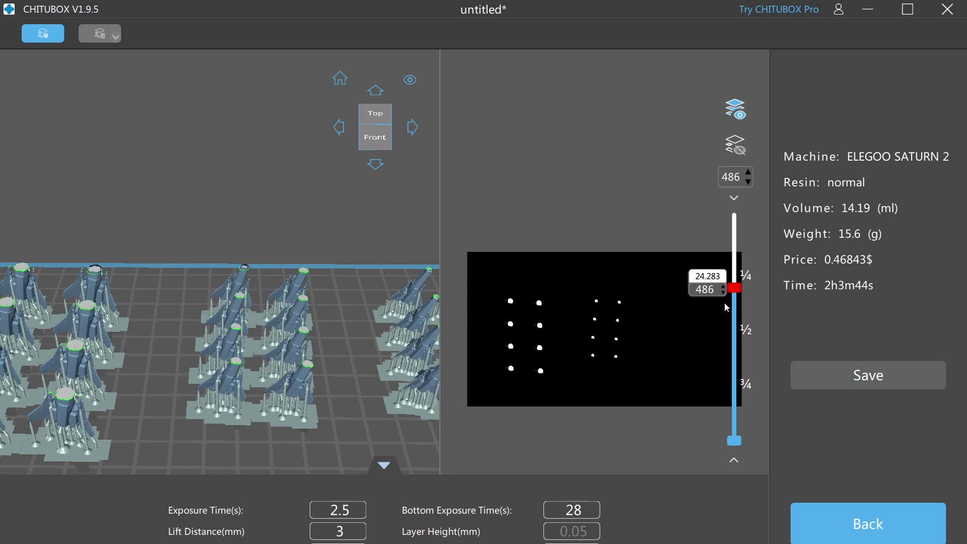
- Examine the sliced layers of the supported Viper models through the build height, up to layer 708
drag(726, 307, 733, 406)
click(747, 220)
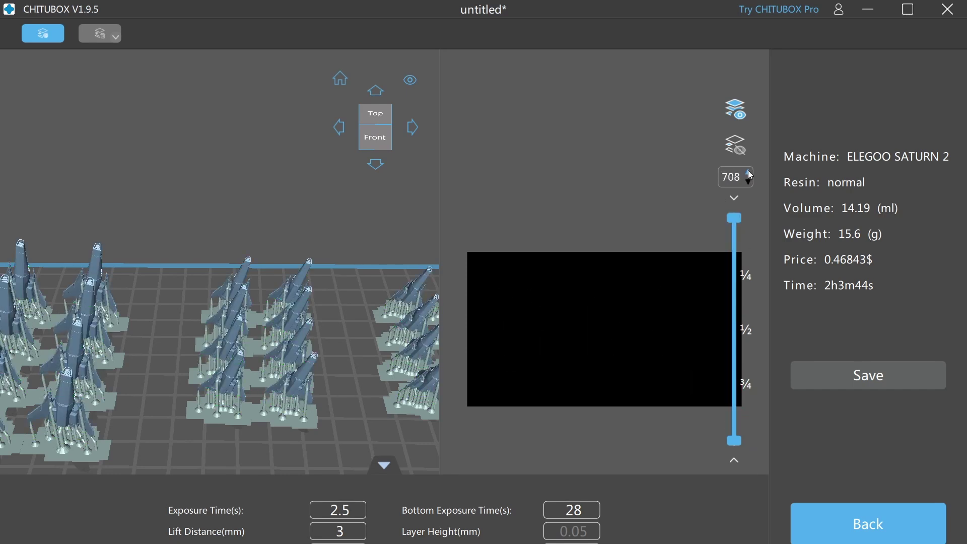